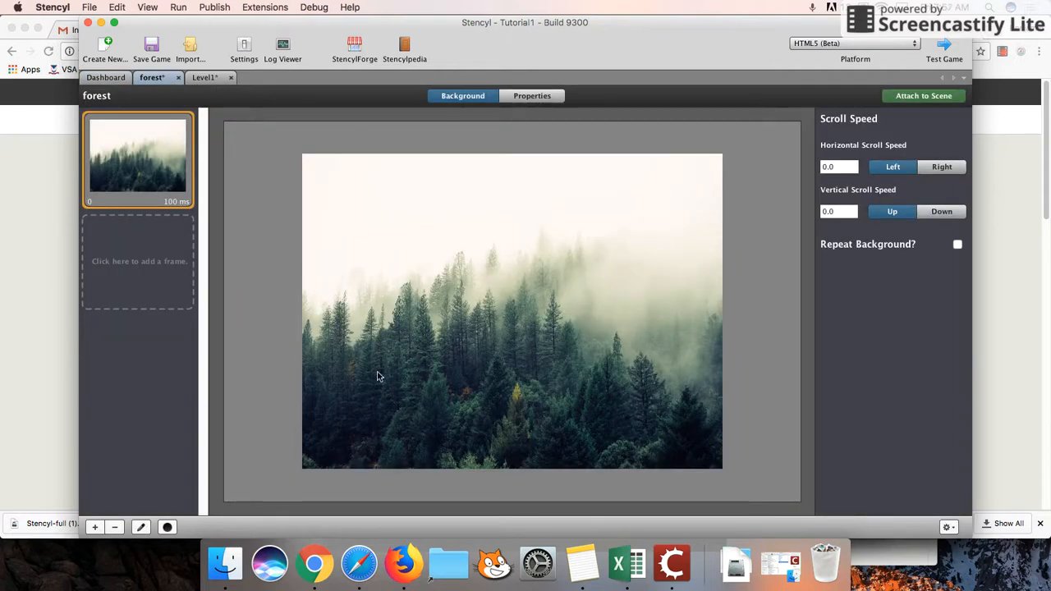
# Step: Review the resized forest image in the Pixlr editor in Chrome and the Level1 scene in Stencyl
pyautogui.click(327, 578)
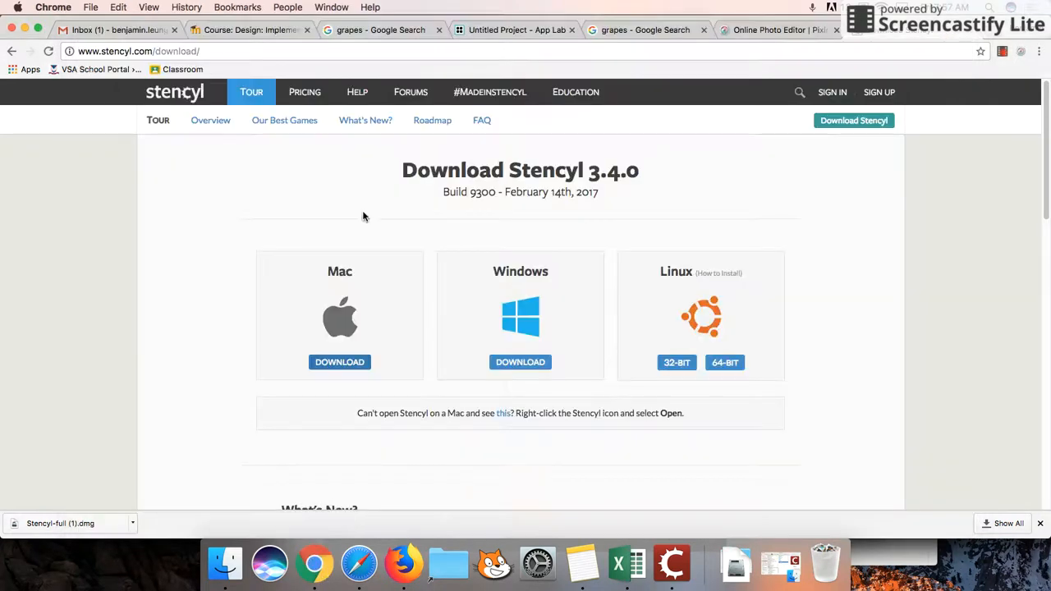
pyautogui.click(780, 29)
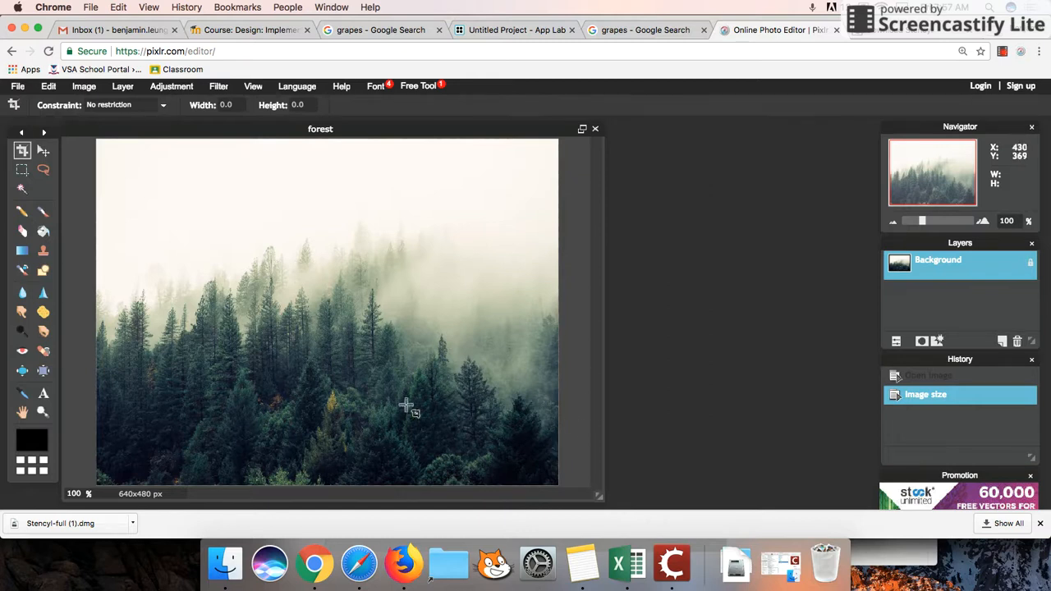
pyautogui.click(673, 565)
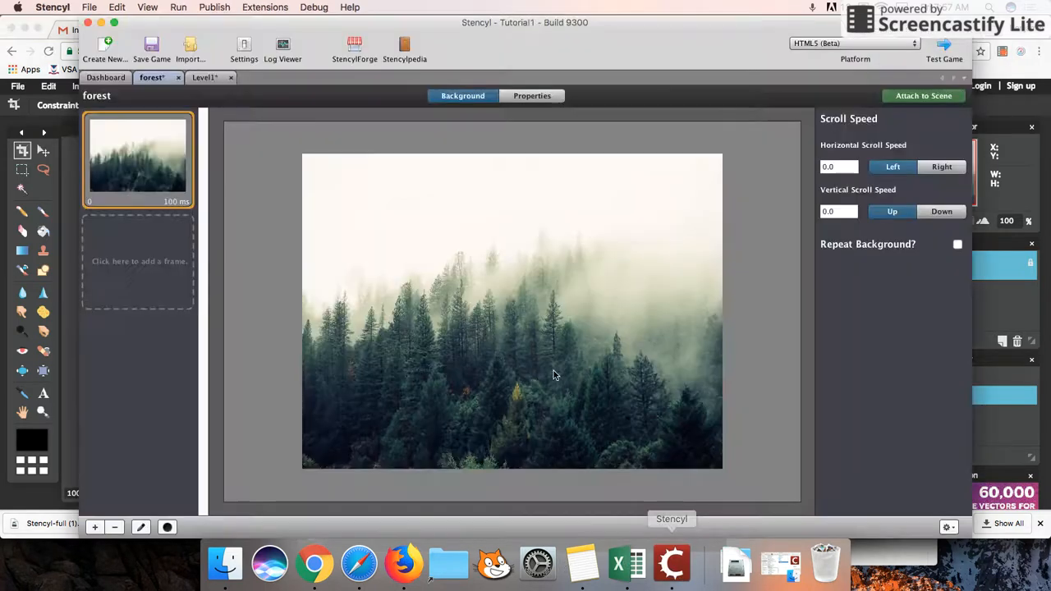
pyautogui.click(204, 78)
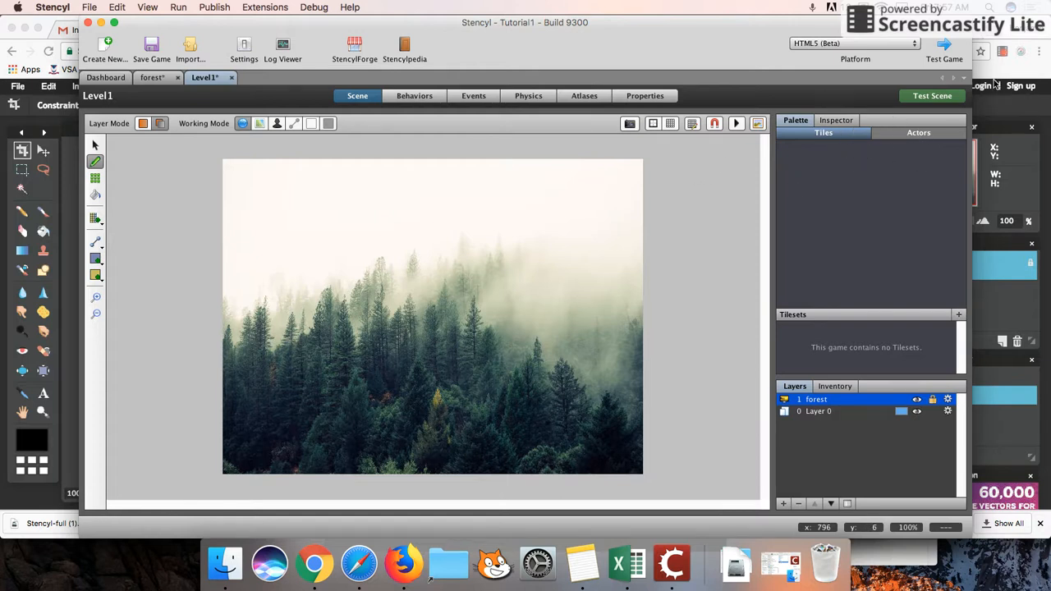
pyautogui.click(315, 563)
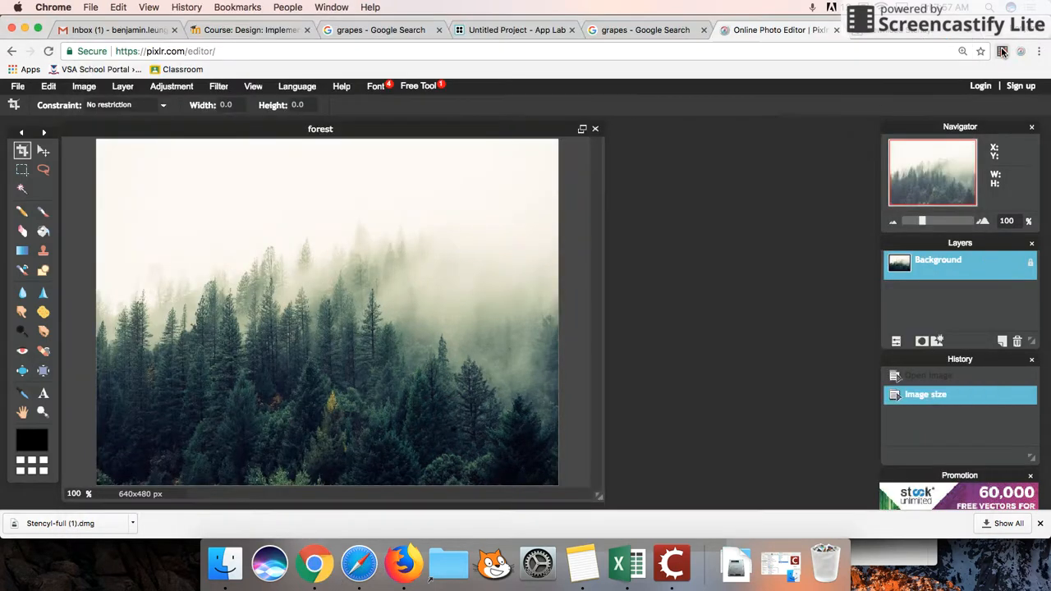
pyautogui.press('super+t')
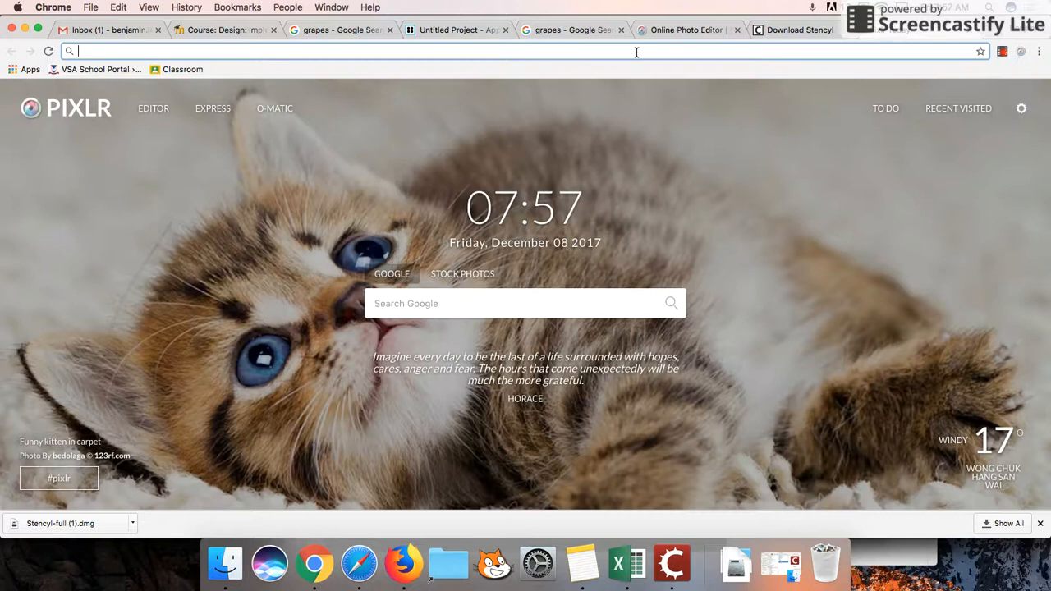
pyautogui.write('www.google.com')
pyautogui.press('Return')
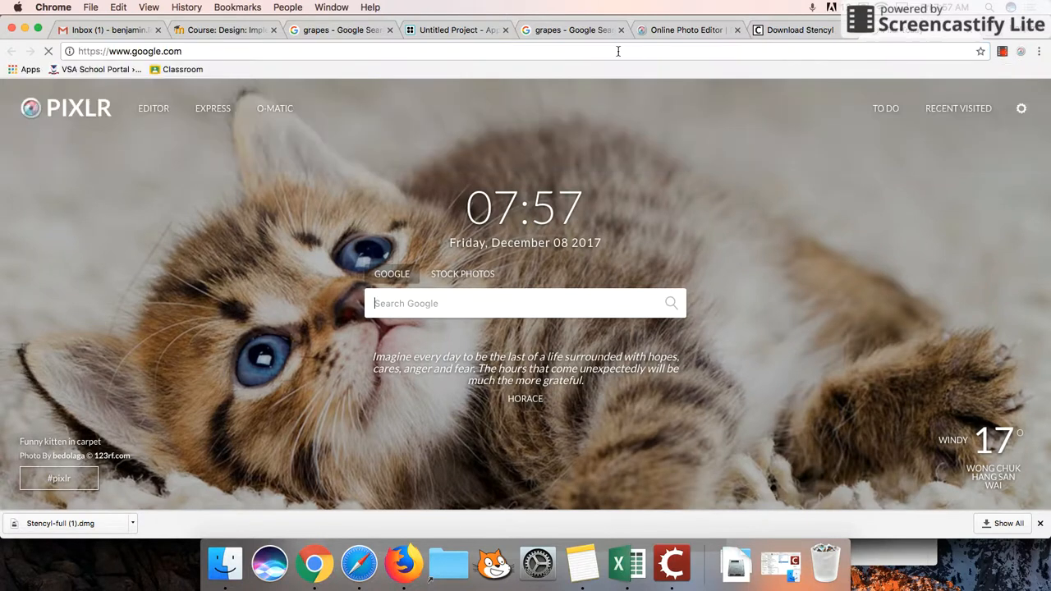
pyautogui.click(857, 110)
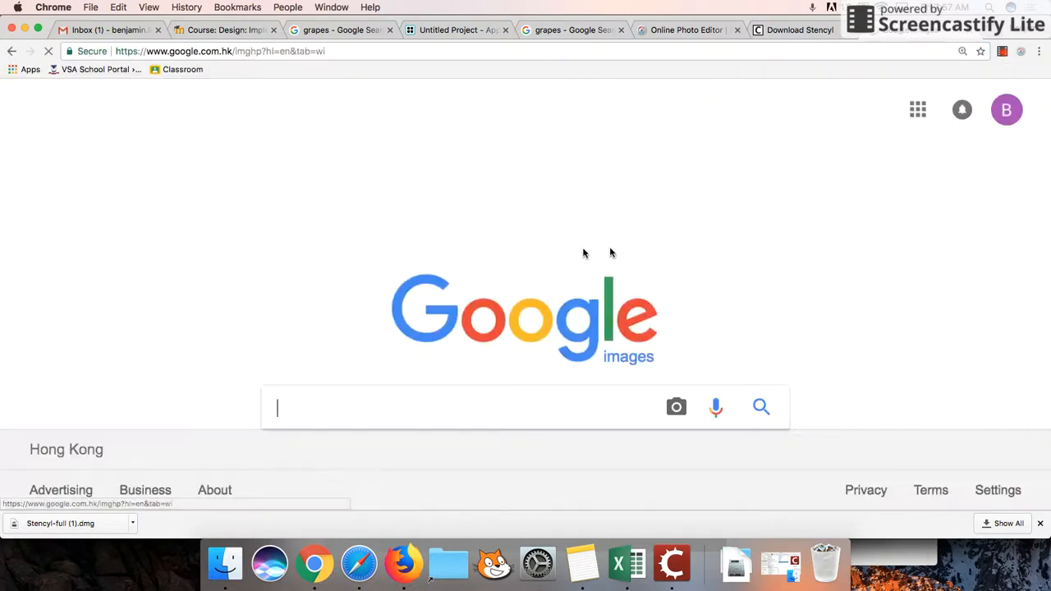
pyautogui.write('bear')
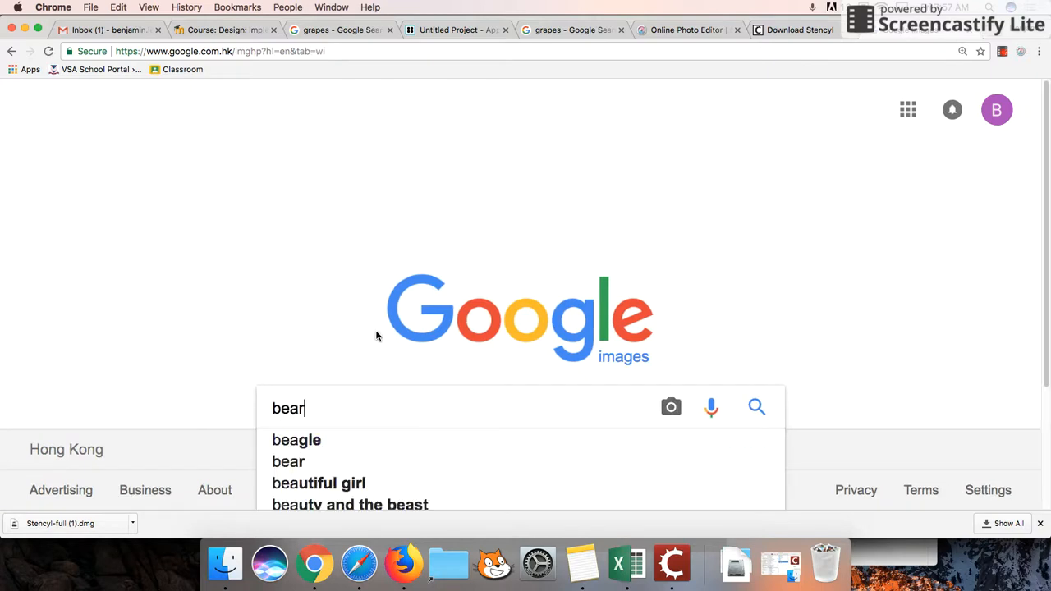
pyautogui.press('Return')
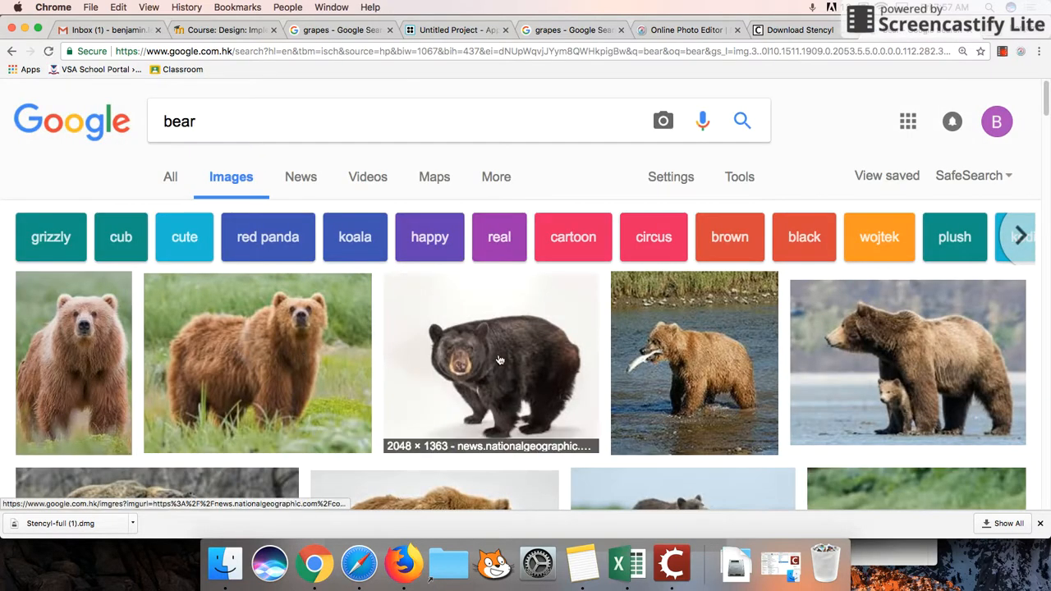
# Step: Browse the bear image results for a side view on a plain white background and preview the readingbear.org brown bear
pyautogui.scroll(-3, 550, 378)
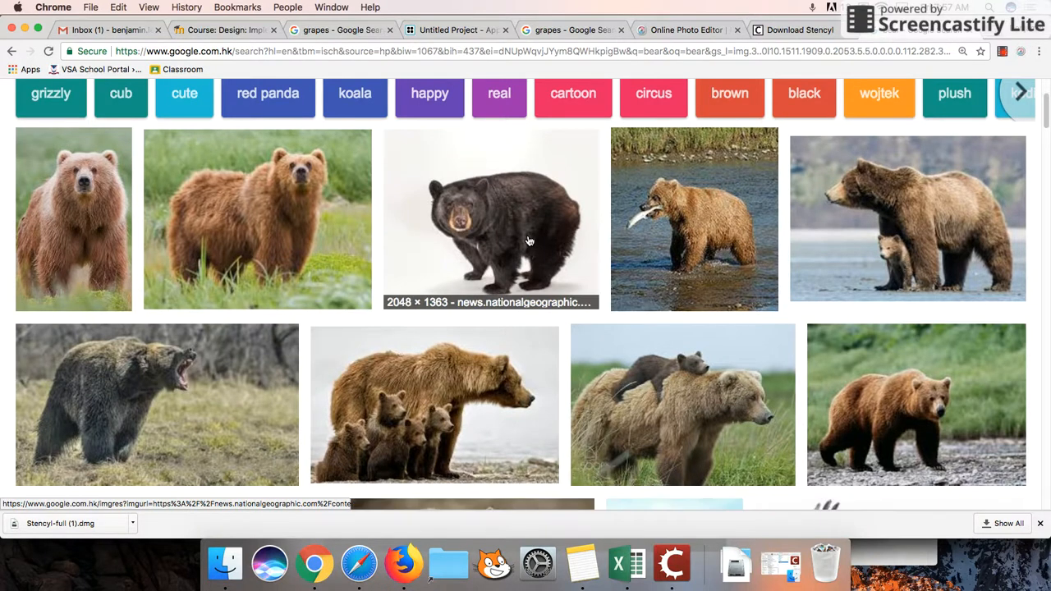
pyautogui.scroll(-6, 529, 240)
pyautogui.scroll(-10, 529, 241)
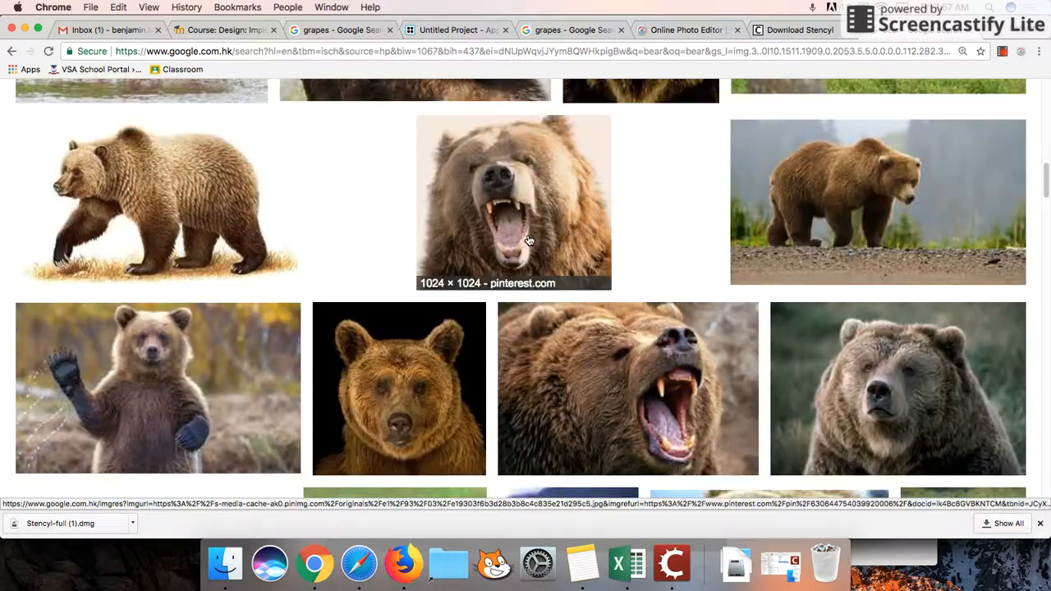
pyautogui.scroll(-8, 415, 287)
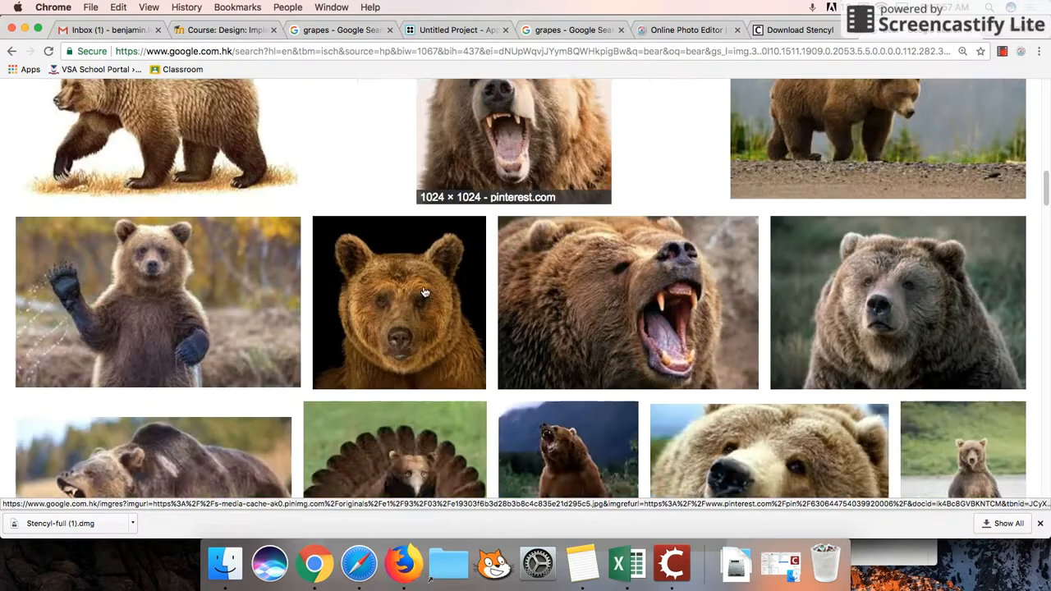
pyautogui.scroll(-8, 411, 284)
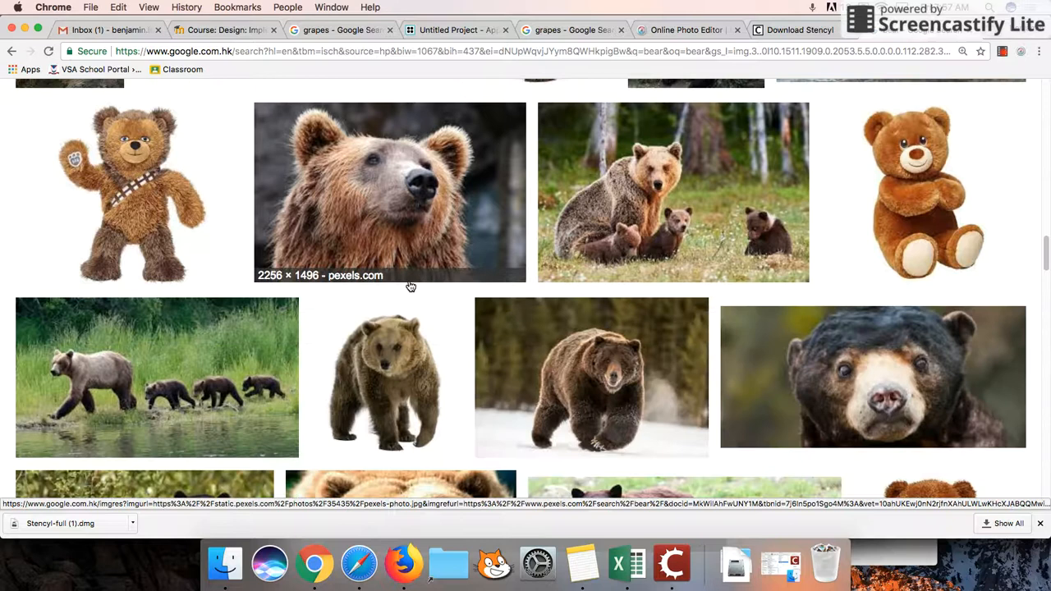
pyautogui.scroll(-4, 411, 286)
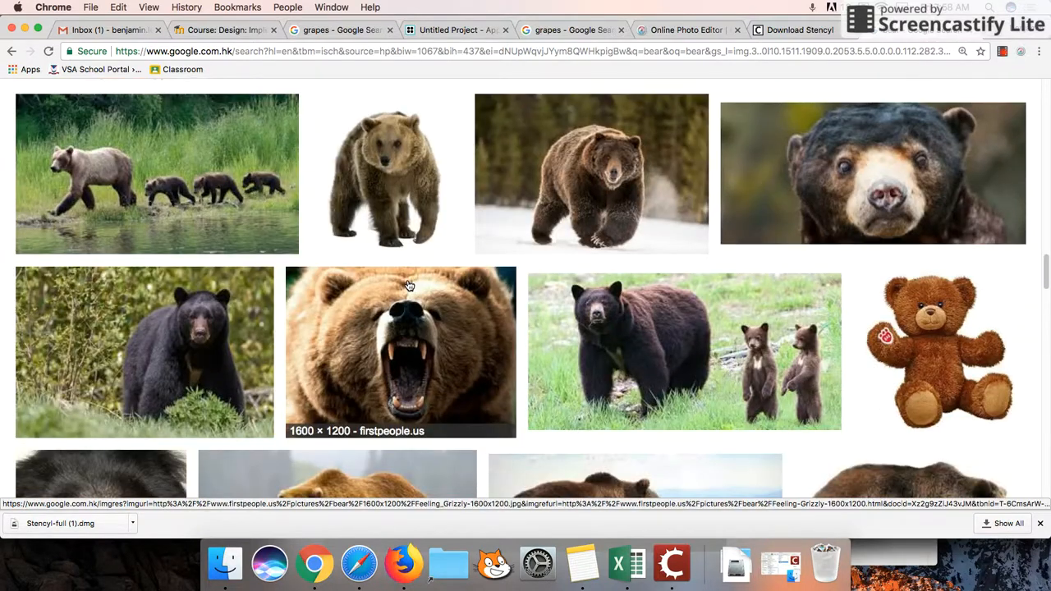
pyautogui.scroll(-2, 411, 285)
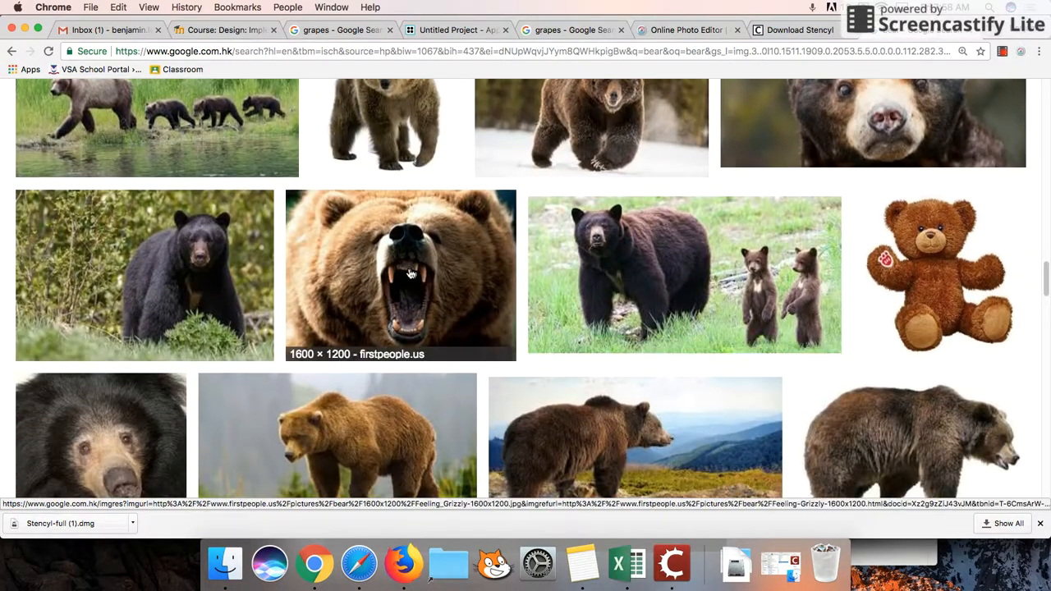
pyautogui.scroll(-5, 423, 274)
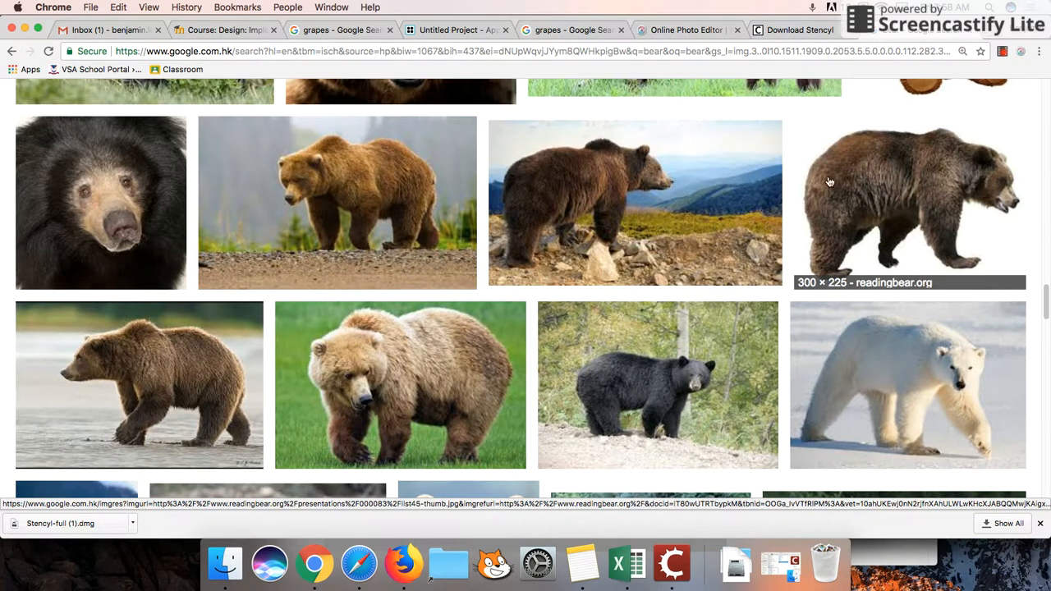
pyautogui.click(954, 223)
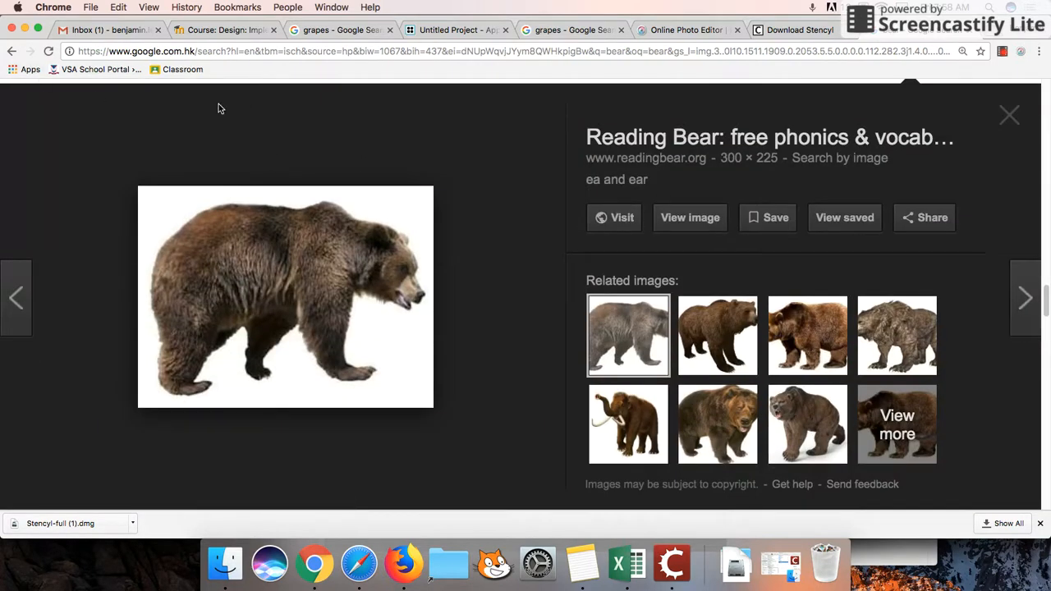
# Step: Filter the bear image results by usage rights to "Labeled for reuse"
pyautogui.scroll(10, 219, 107)
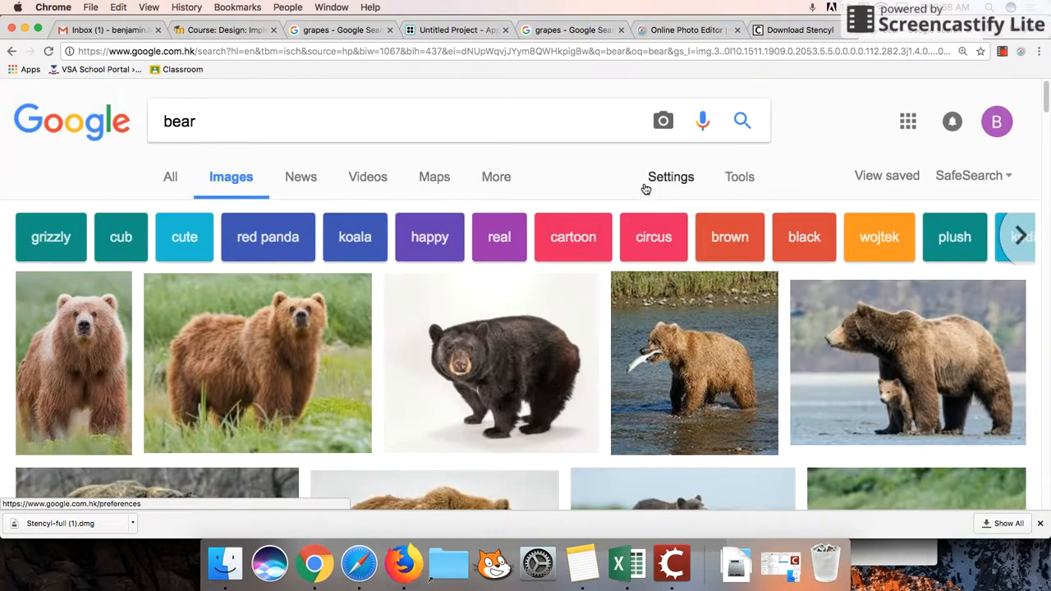
pyautogui.click(667, 185)
pyautogui.click(749, 184)
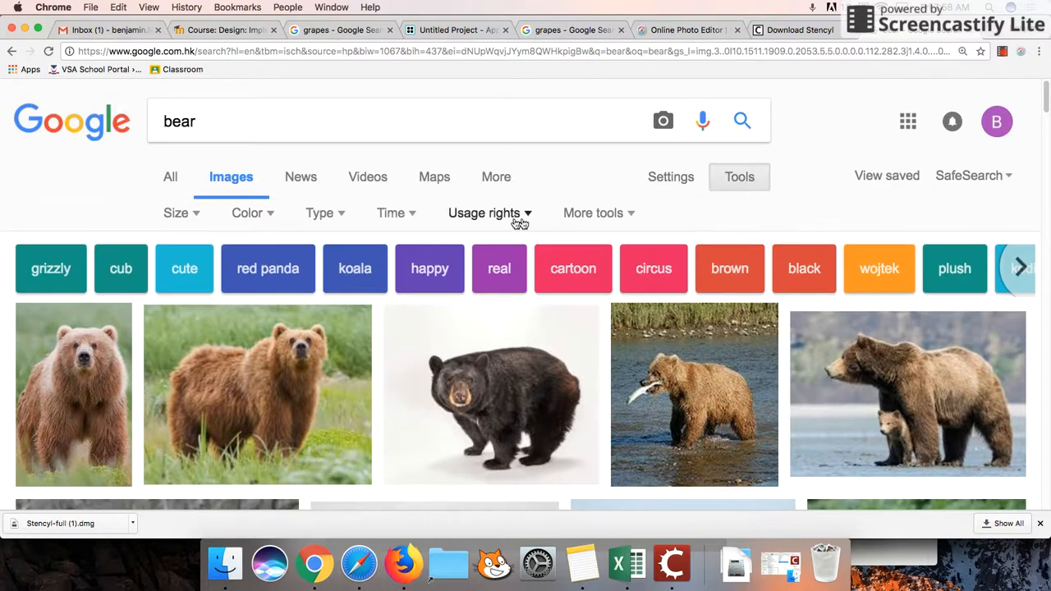
pyautogui.click(484, 213)
pyautogui.click(521, 299)
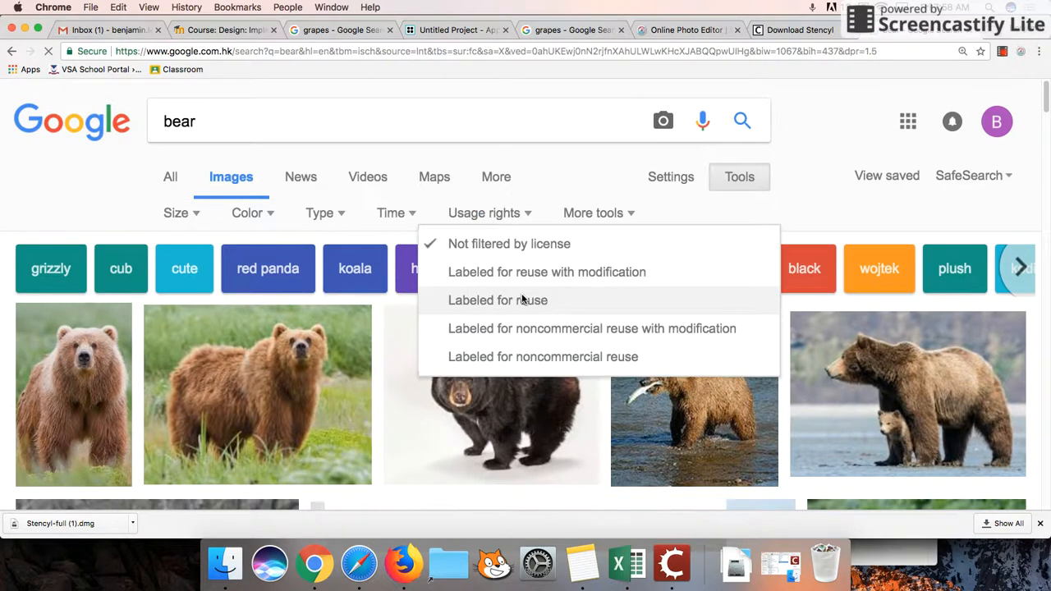
# Step: Find the grey-and-black walking grizzly illustration from nps.gov among the reusable results and view the image on its own page
pyautogui.scroll(-5, 618, 347)
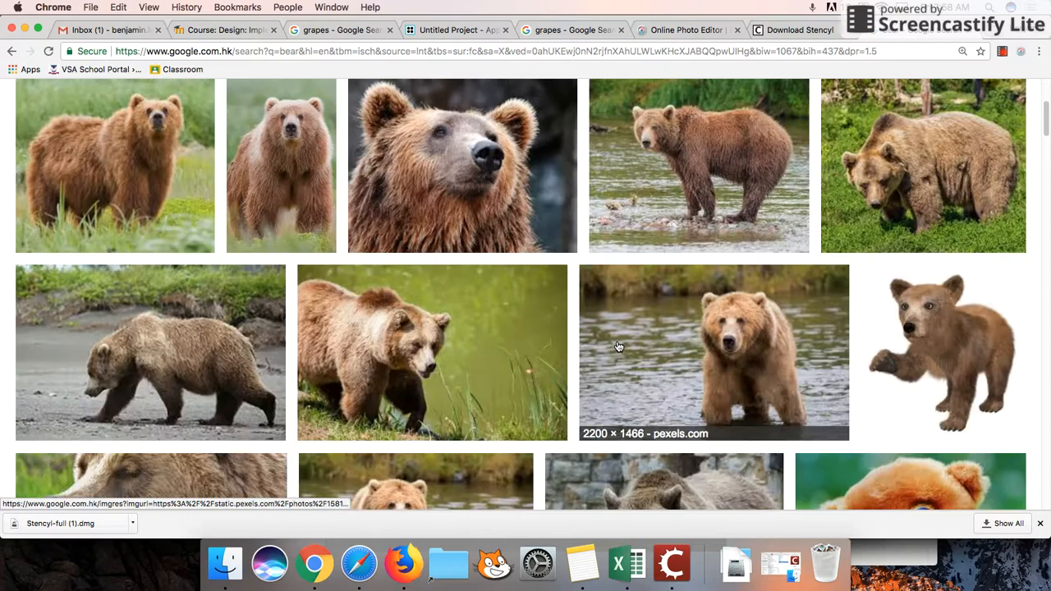
pyautogui.scroll(-10, 626, 343)
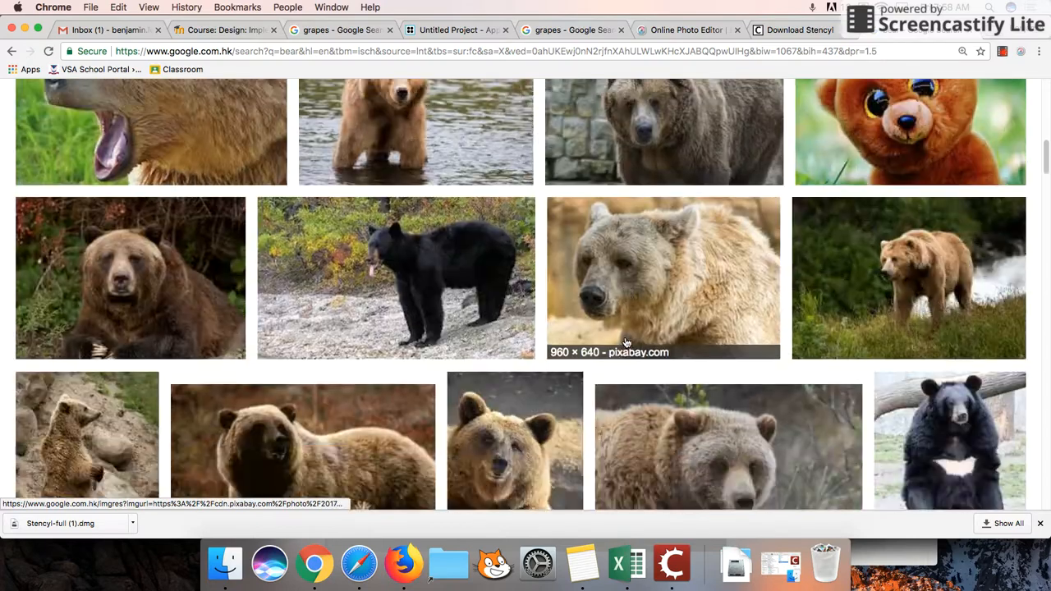
pyautogui.scroll(-10, 626, 343)
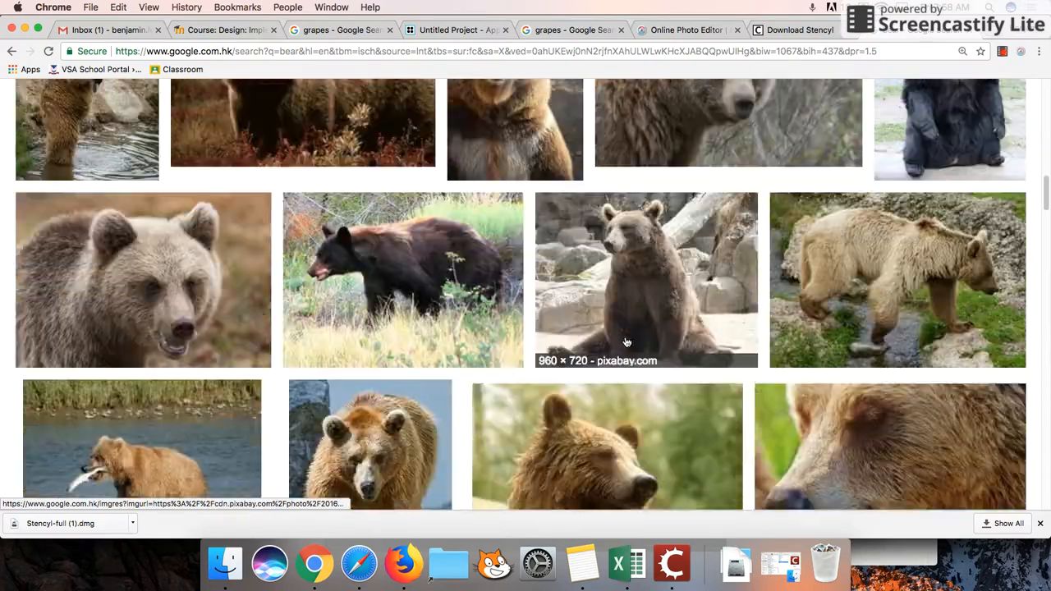
pyautogui.scroll(-10, 627, 343)
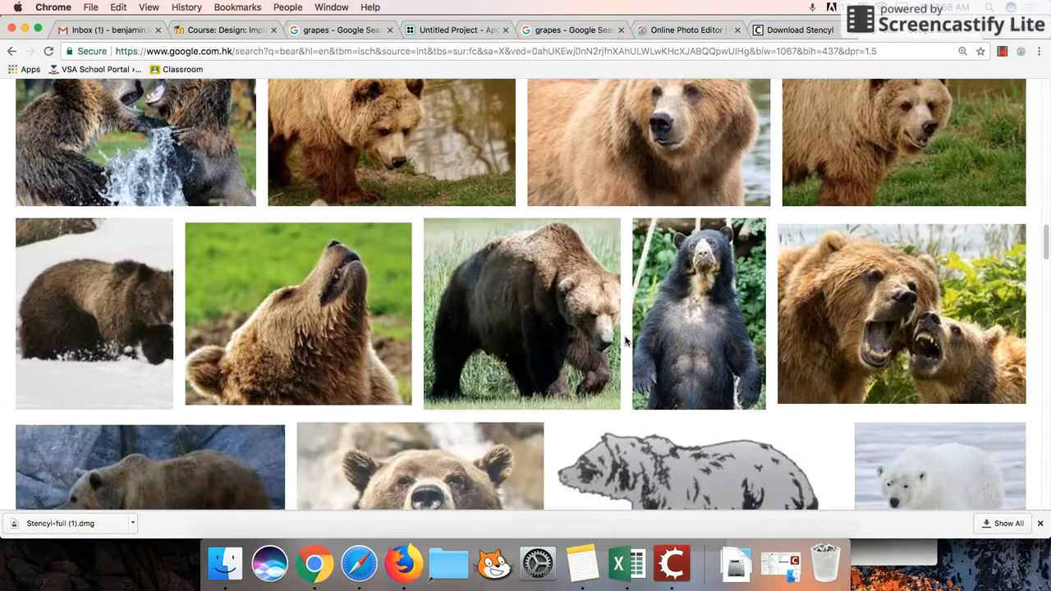
pyautogui.scroll(-1, 626, 343)
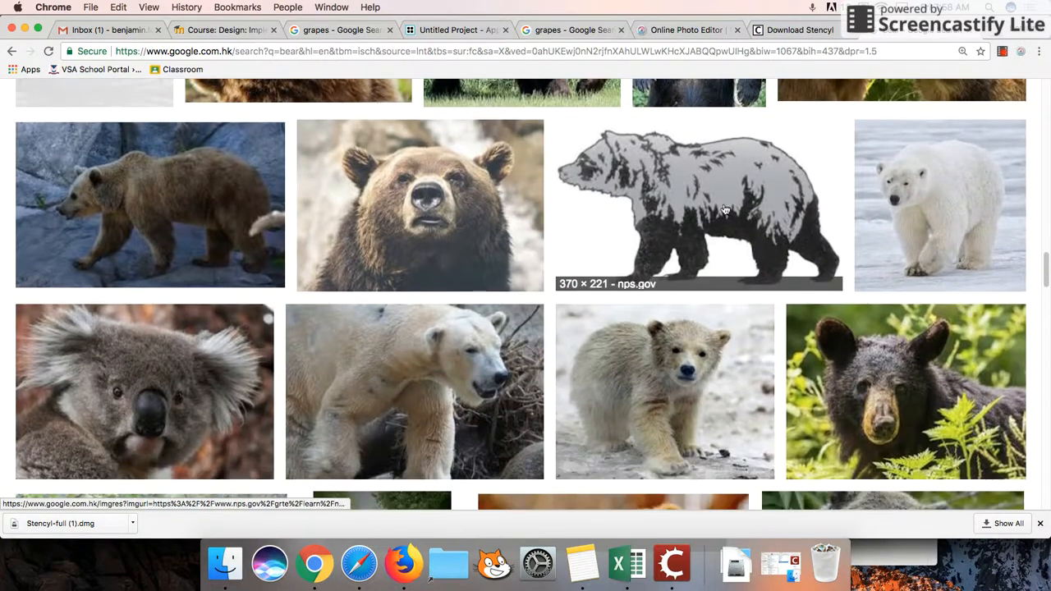
pyautogui.click(681, 212)
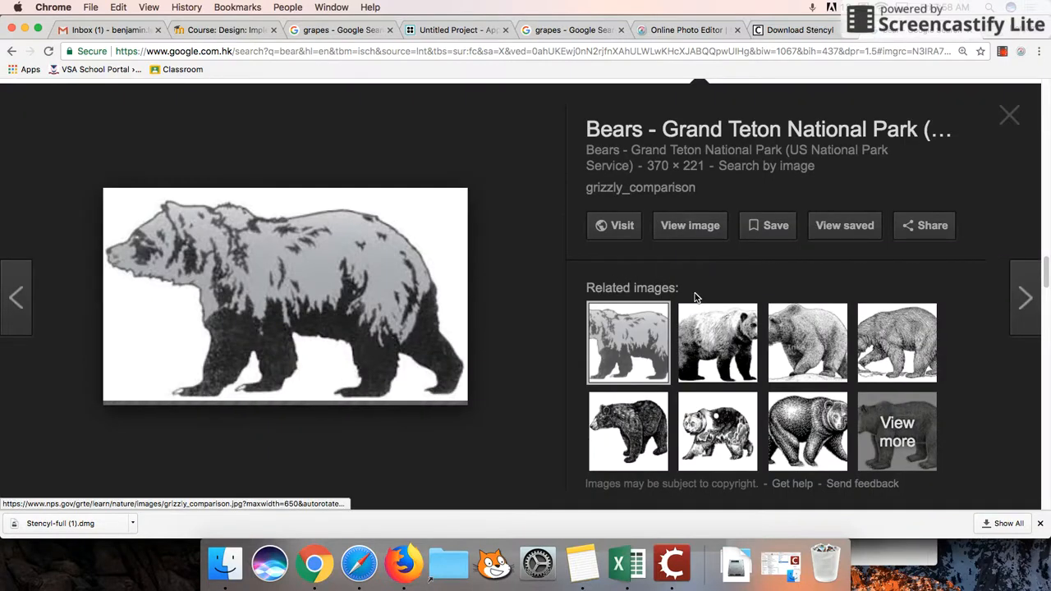
pyautogui.click(688, 228)
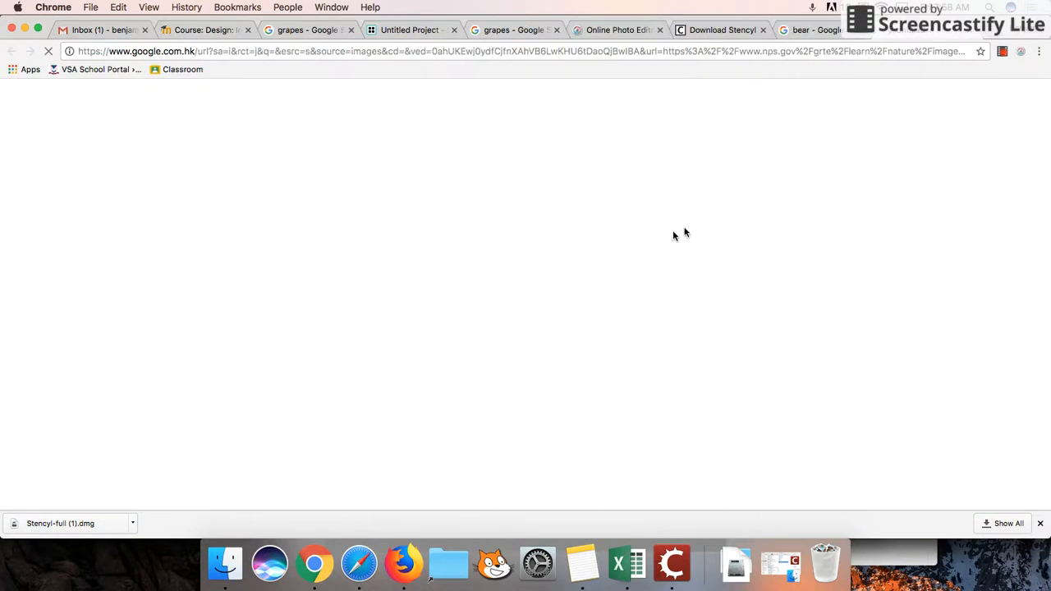
# Step: Save the grizzly illustration to the Desktop as a JPEG image named "grizzly"
pyautogui.rightClick(549, 270)
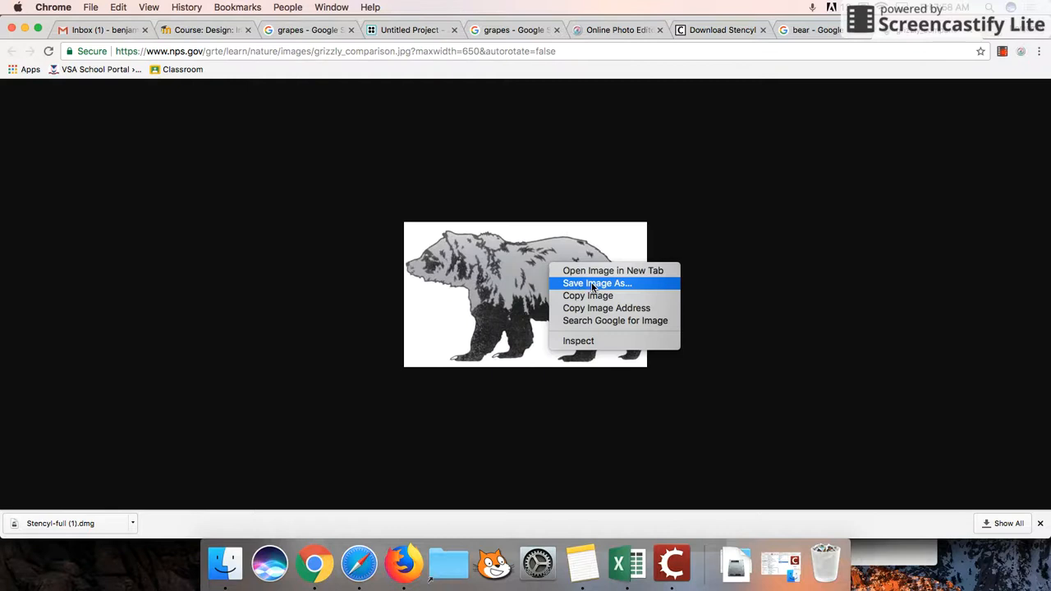
pyautogui.click(594, 287)
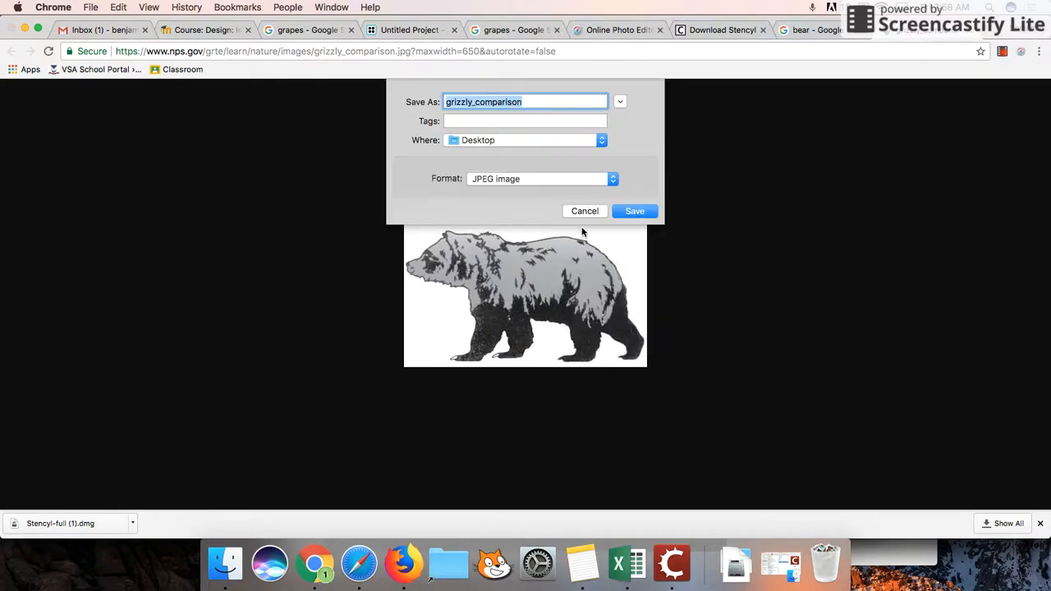
pyautogui.write('grizzly')
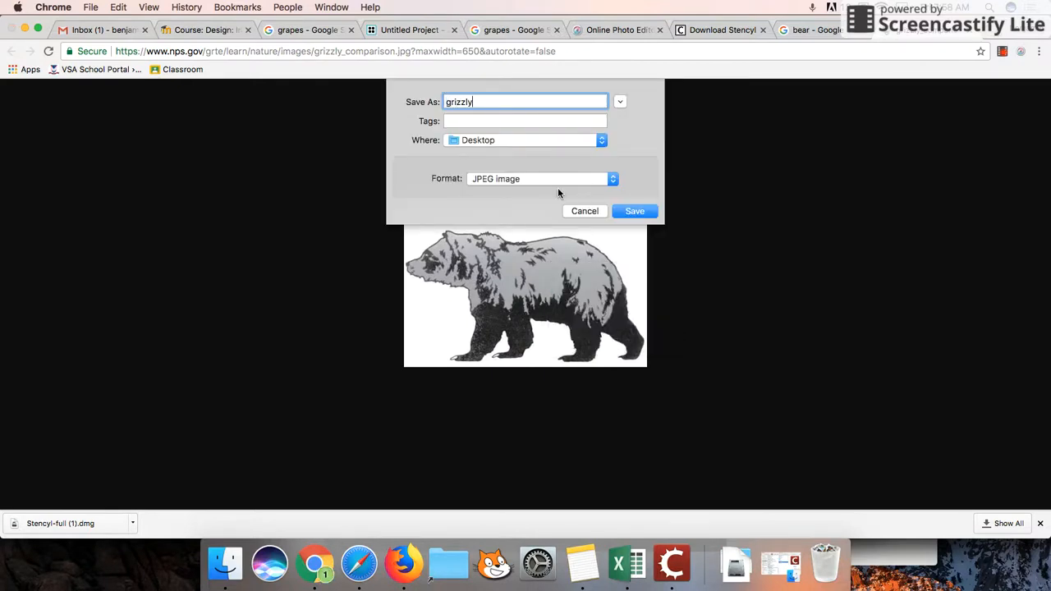
pyautogui.click(641, 213)
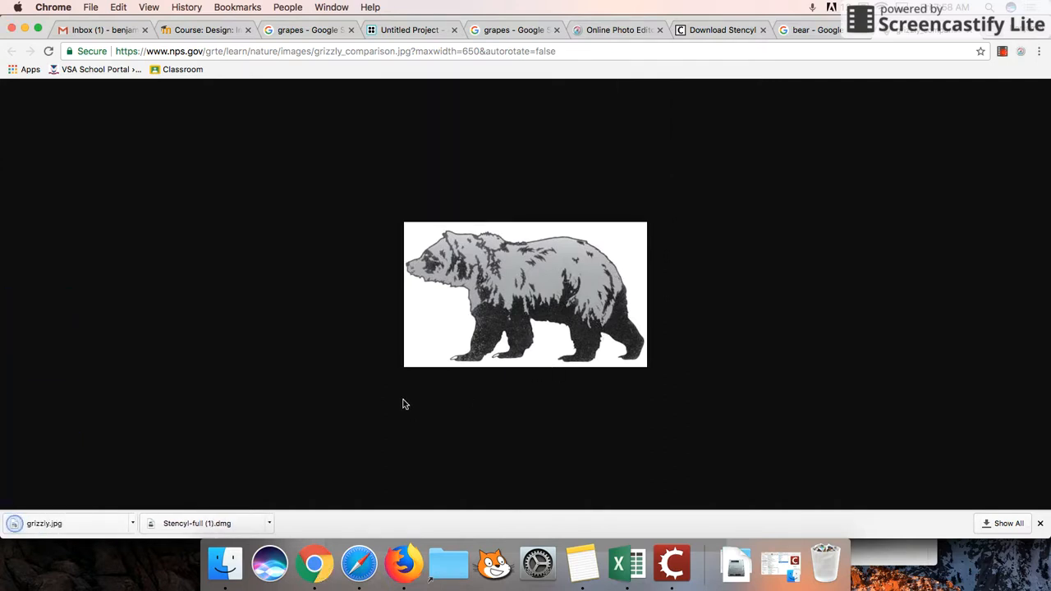
# Step: Switch to the Pixlr editor and open the saved grizzly image from the Desktop
pyautogui.click(615, 31)
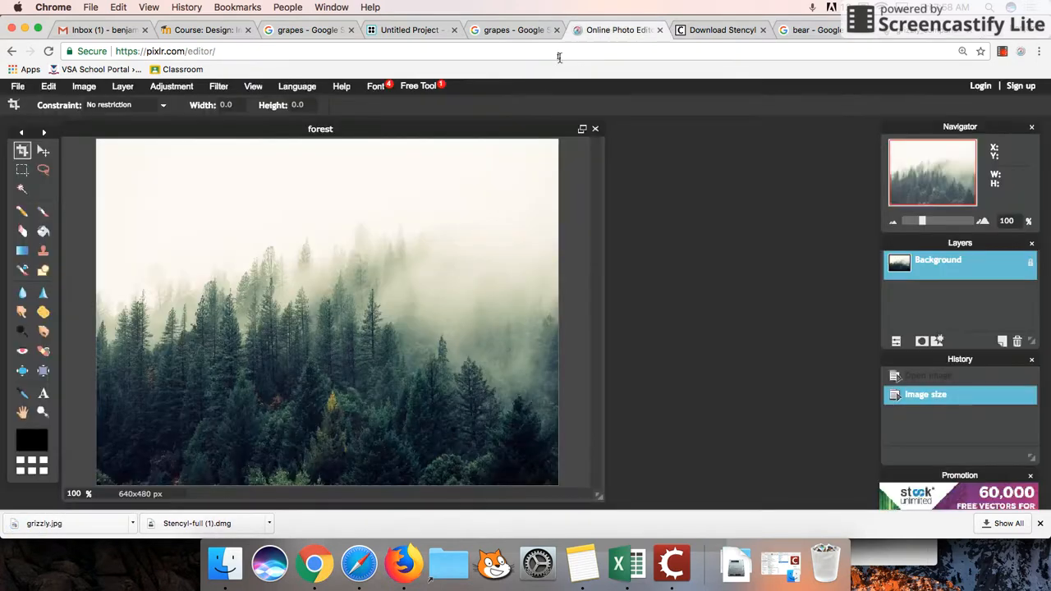
pyautogui.click(513, 32)
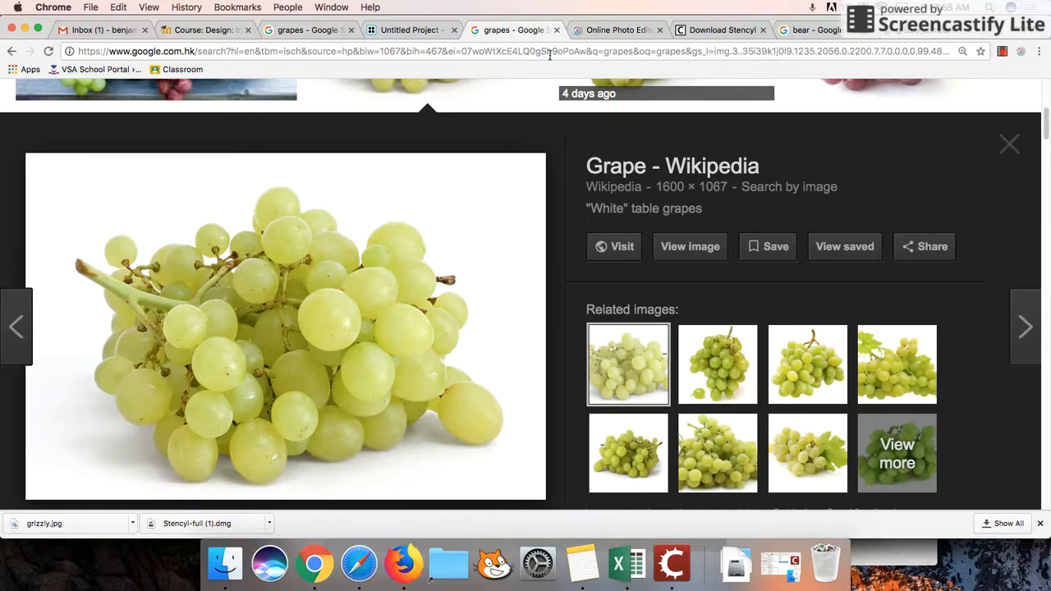
pyautogui.click(626, 31)
pyautogui.click(17, 86)
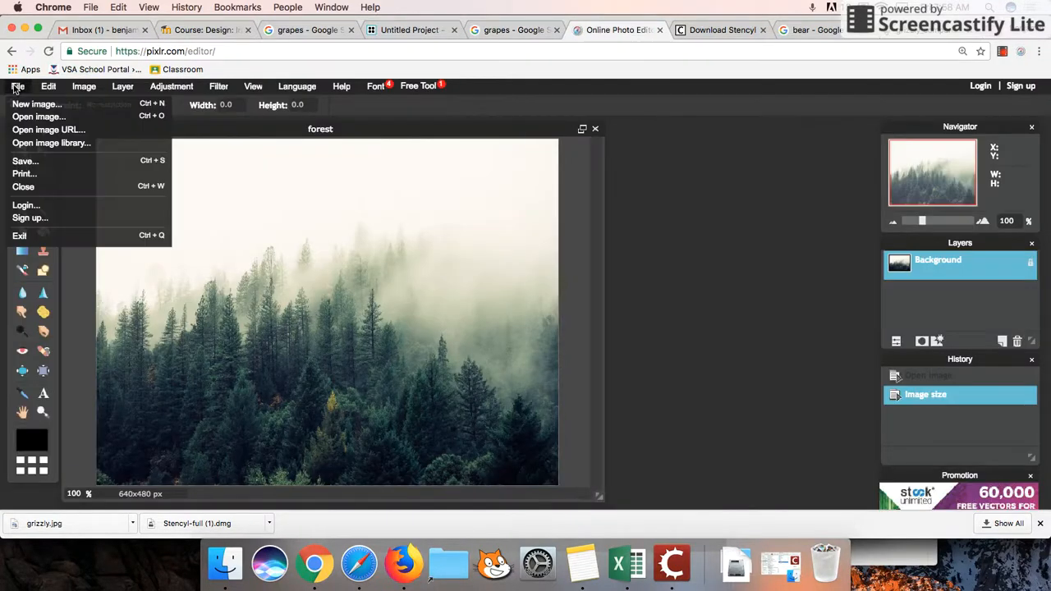
pyautogui.click(57, 120)
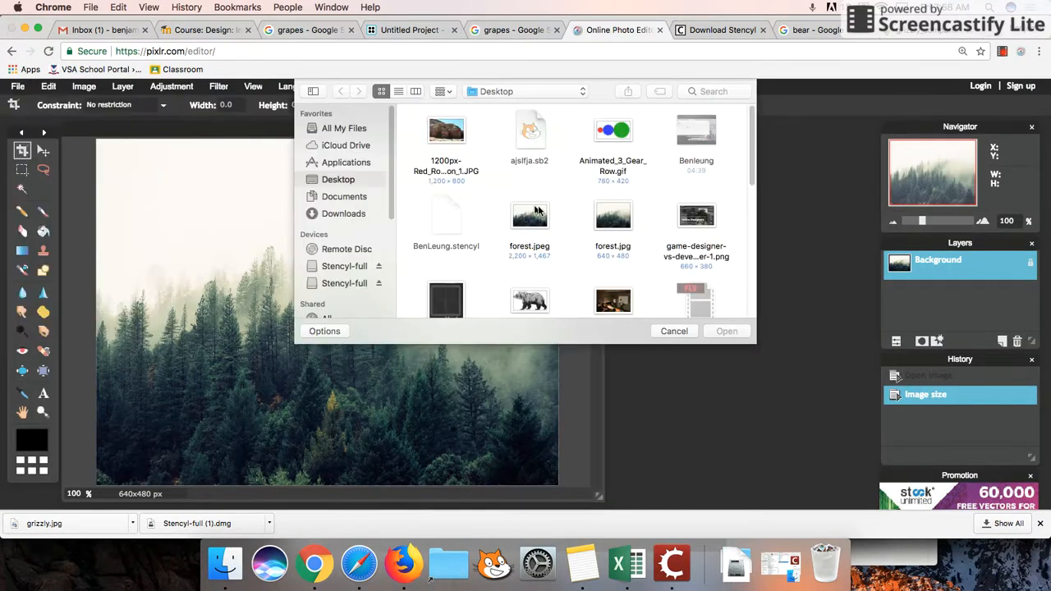
pyautogui.click(541, 296)
pyautogui.click(725, 330)
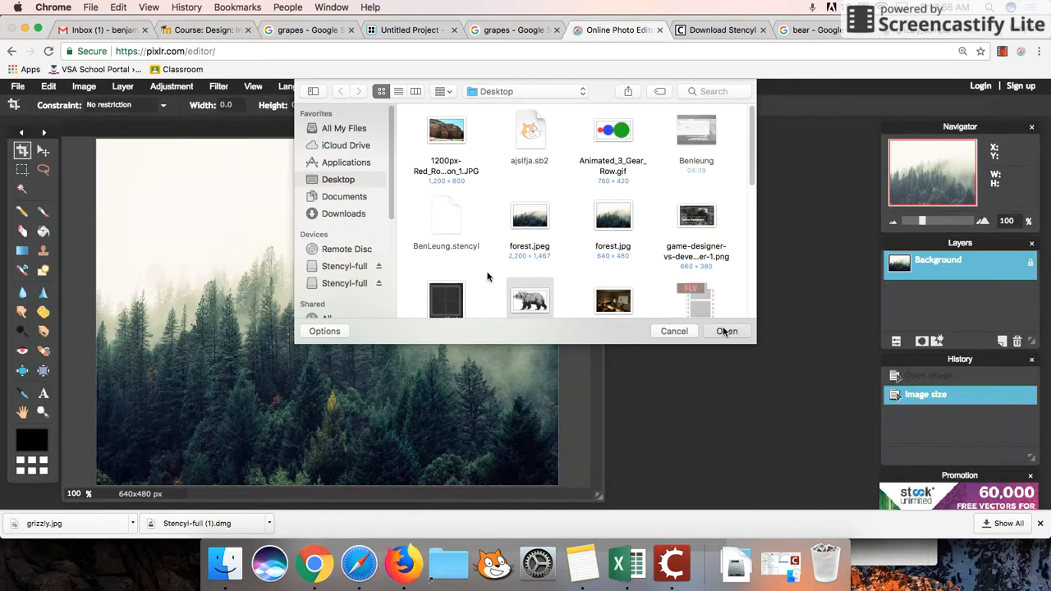
# Step: Close the forest image without saving it, and reposition and enlarge the grizzly image window
pyautogui.click(528, 136)
pyautogui.click(595, 129)
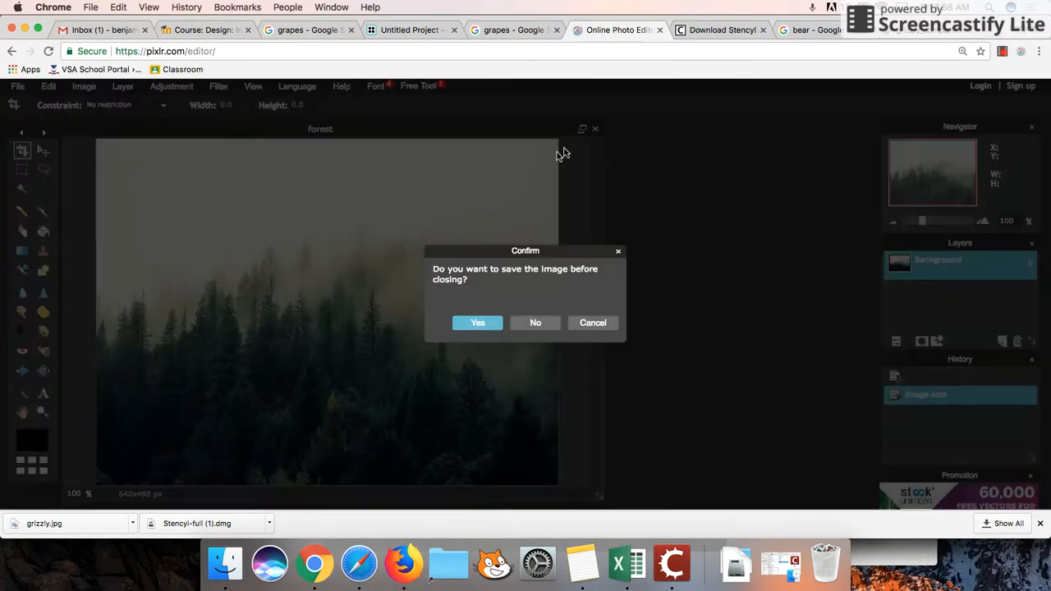
pyautogui.click(535, 322)
pyautogui.moveTo(267, 152); pyautogui.dragTo(316, 161)
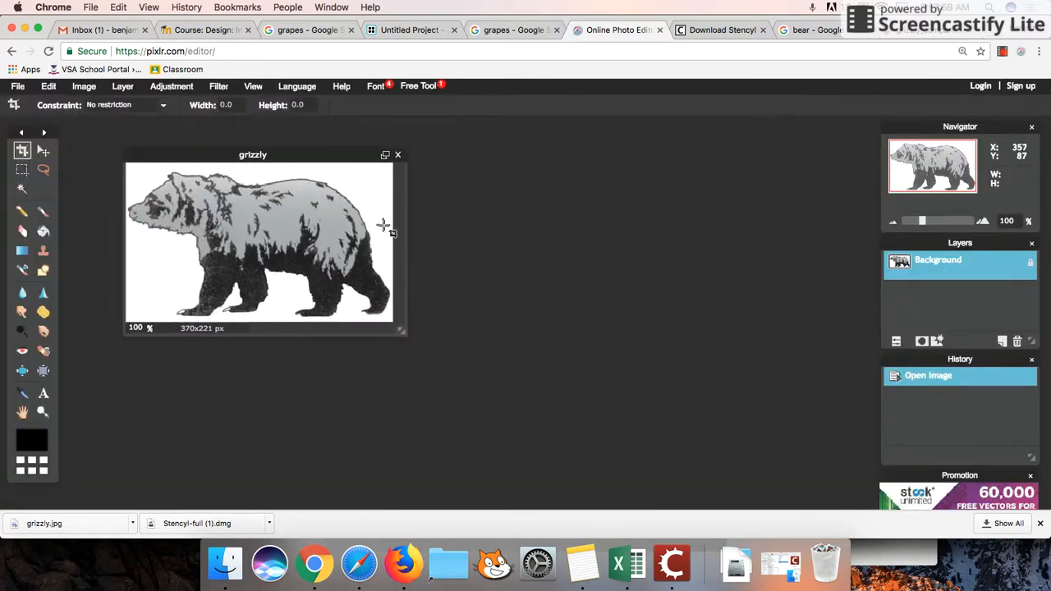
pyautogui.moveTo(413, 336); pyautogui.dragTo(600, 389)
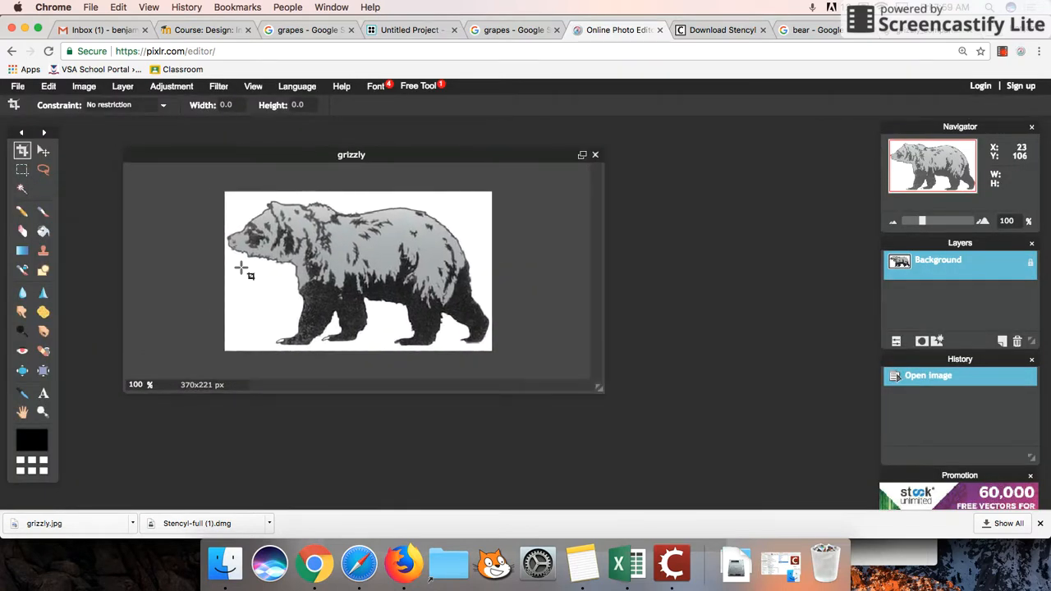
# Step: Select the white background around the bear with the Wand tool at tolerance 21, unlock the Background layer and clear the selection to transparency
pyautogui.click(22, 189)
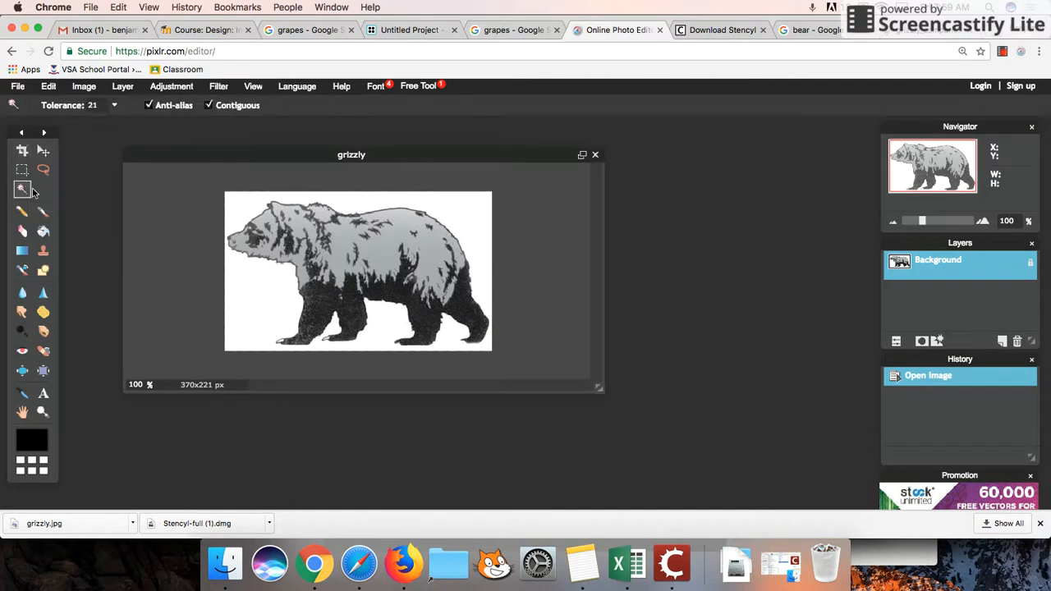
pyautogui.click(474, 245)
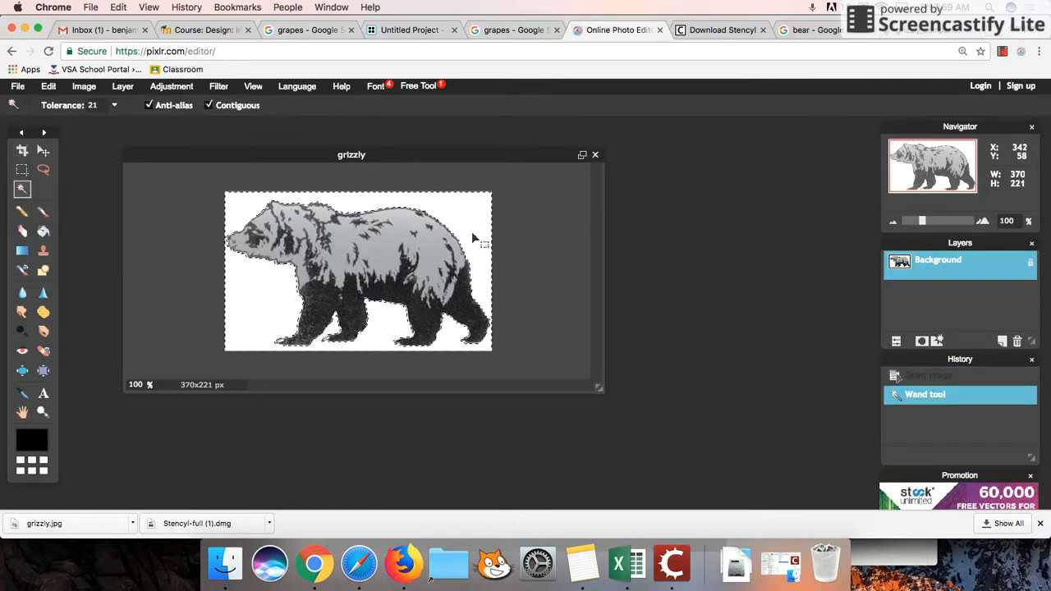
pyautogui.press('Delete')
pyautogui.click(1031, 262)
pyautogui.press('Delete')
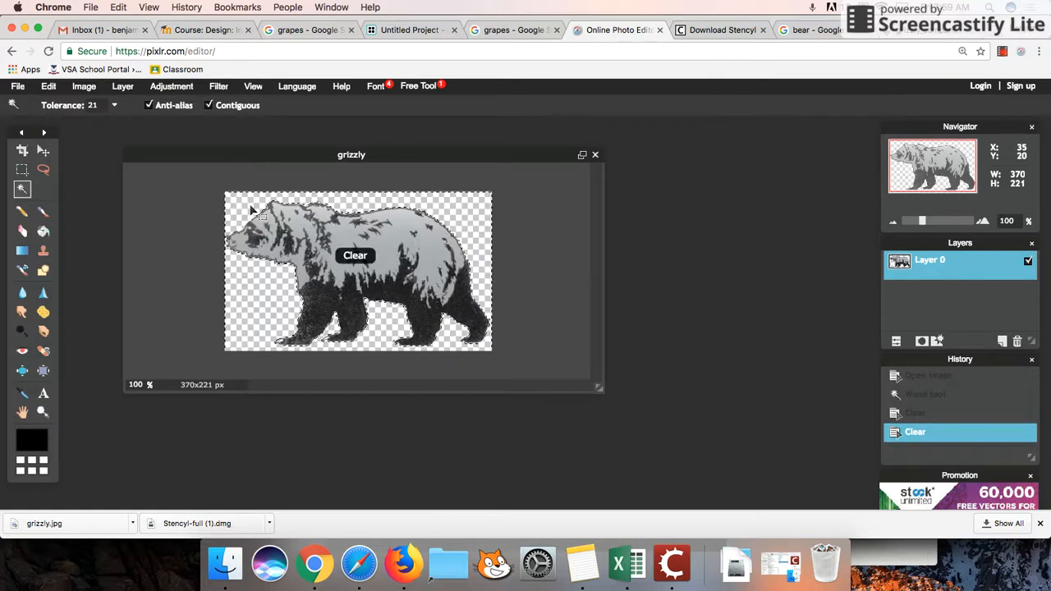
# Step: Flip the bear's canvas horizontally and check its size against the forest scene in Stencyl before returning to Pixlr
pyautogui.click(85, 87)
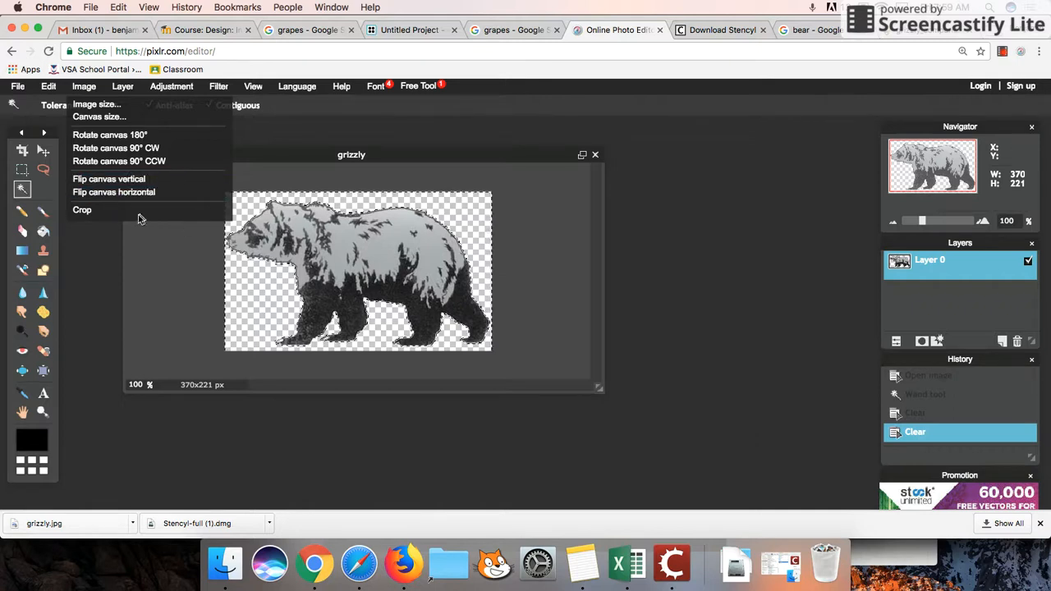
pyautogui.click(123, 192)
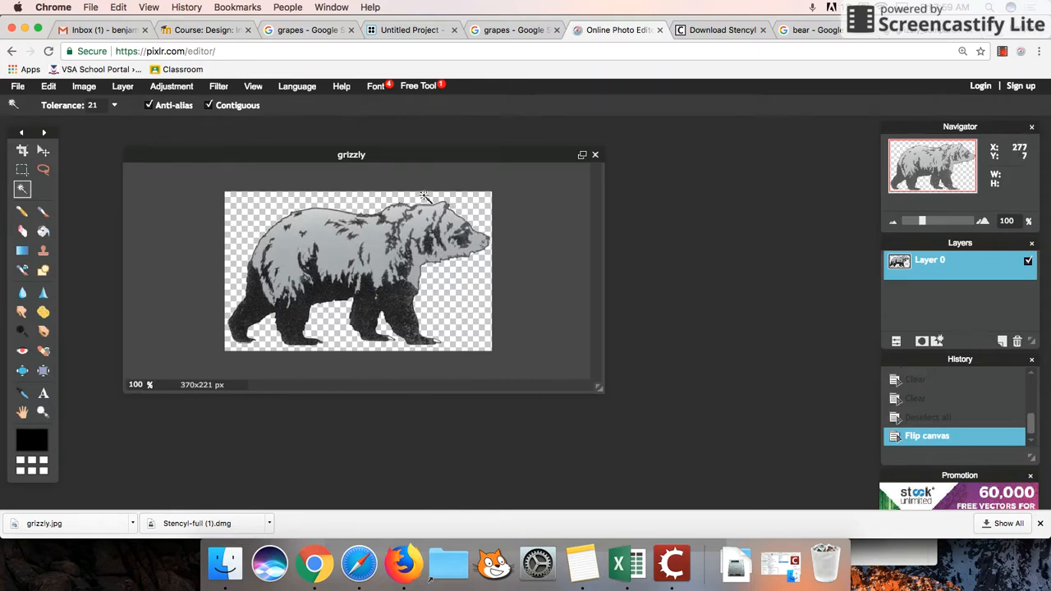
pyautogui.click(669, 577)
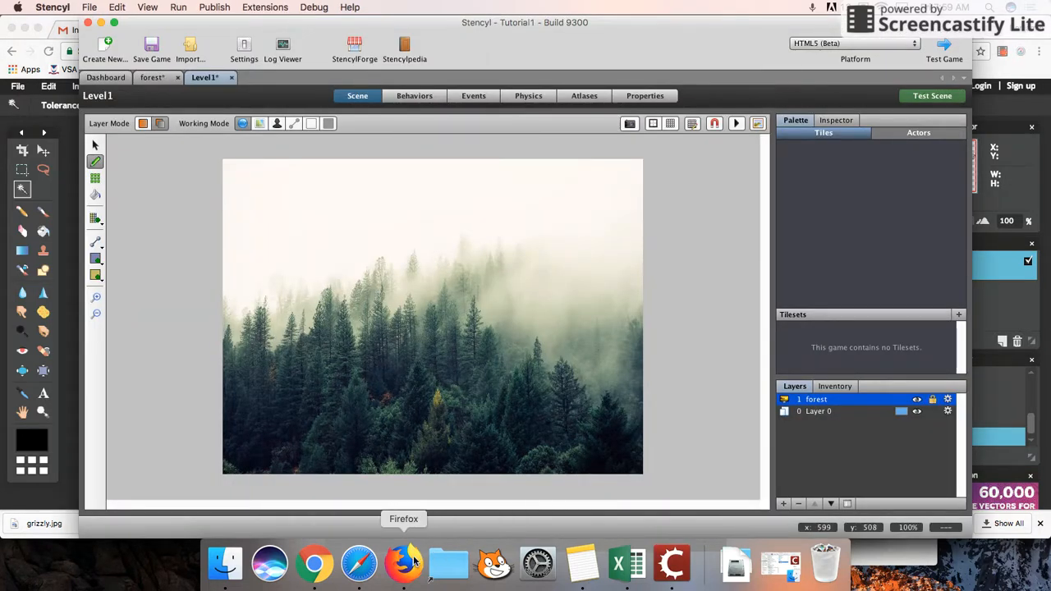
pyautogui.click(315, 563)
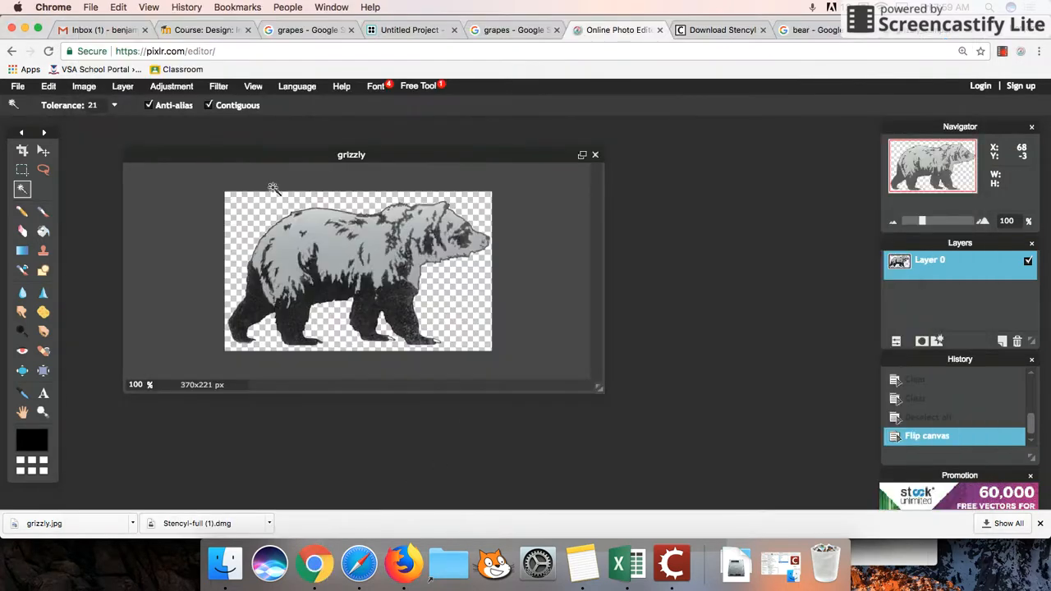
# Step: Resize the bear image to a height of 70 pixels with proportions constrained
pyautogui.click(86, 87)
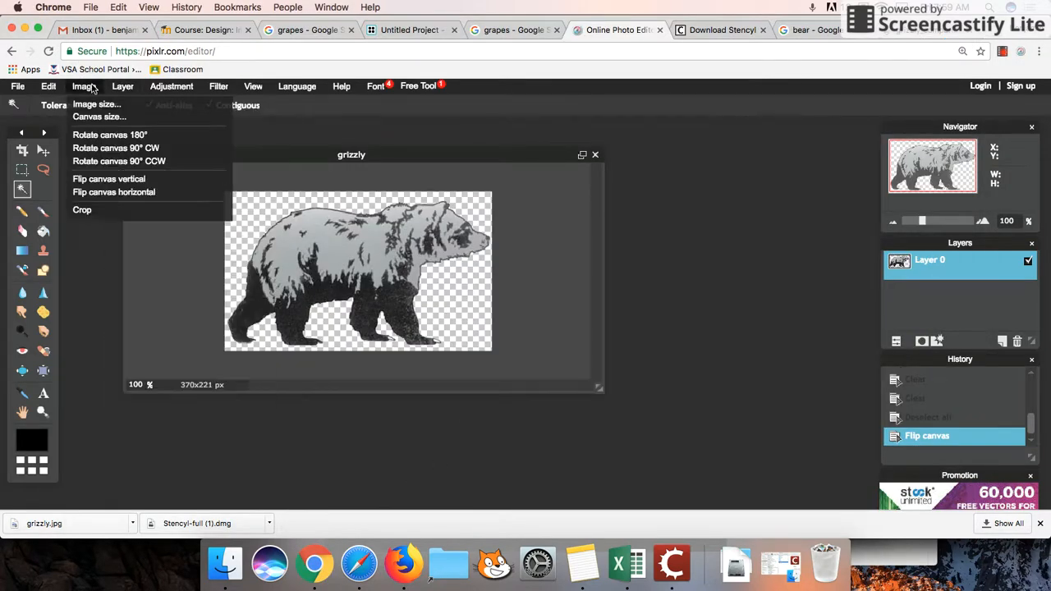
pyautogui.click(99, 104)
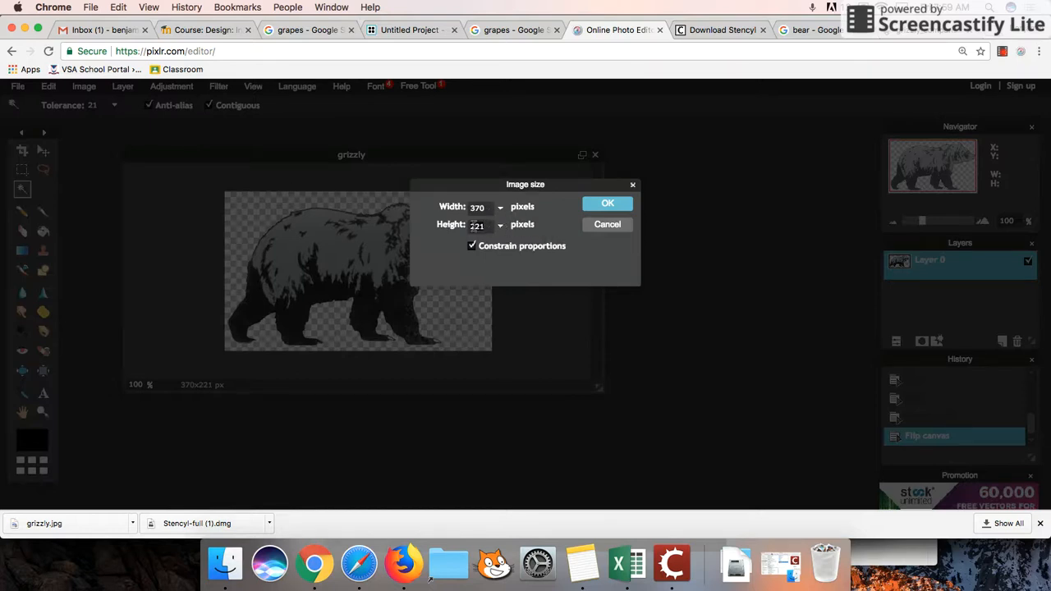
pyautogui.click(474, 226)
pyautogui.write('70')
pyautogui.press('Return')
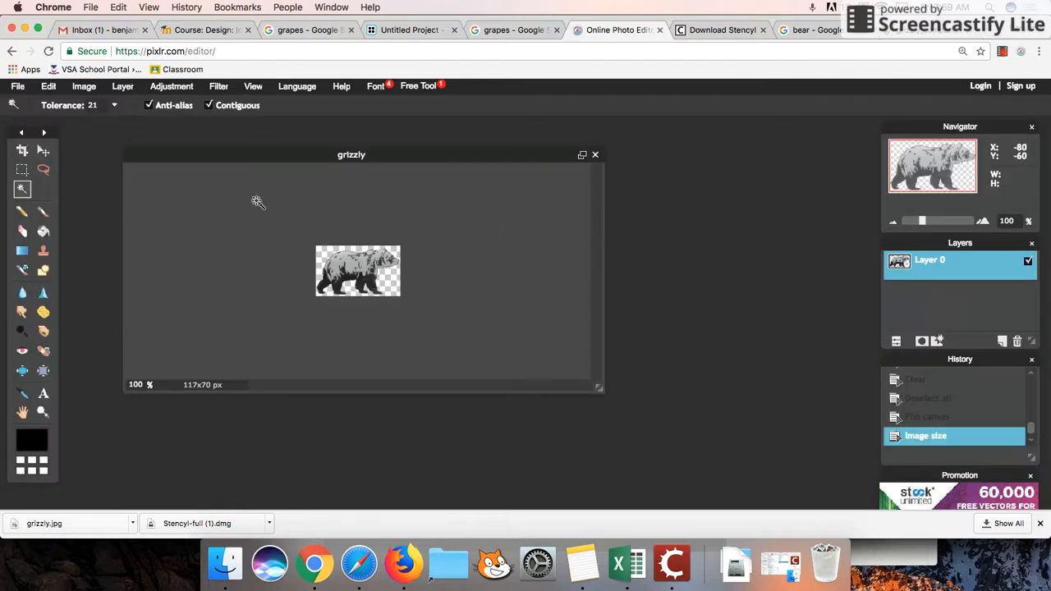
# Step: Resize the bear image to a width of 100 pixels with proportions constrained
pyautogui.click(83, 86)
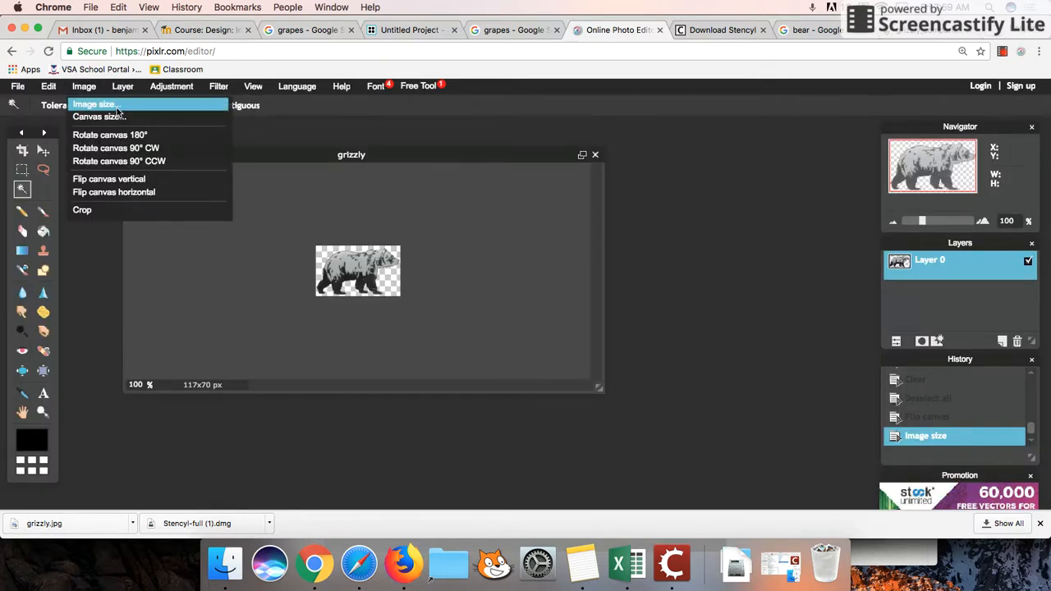
pyautogui.click(117, 106)
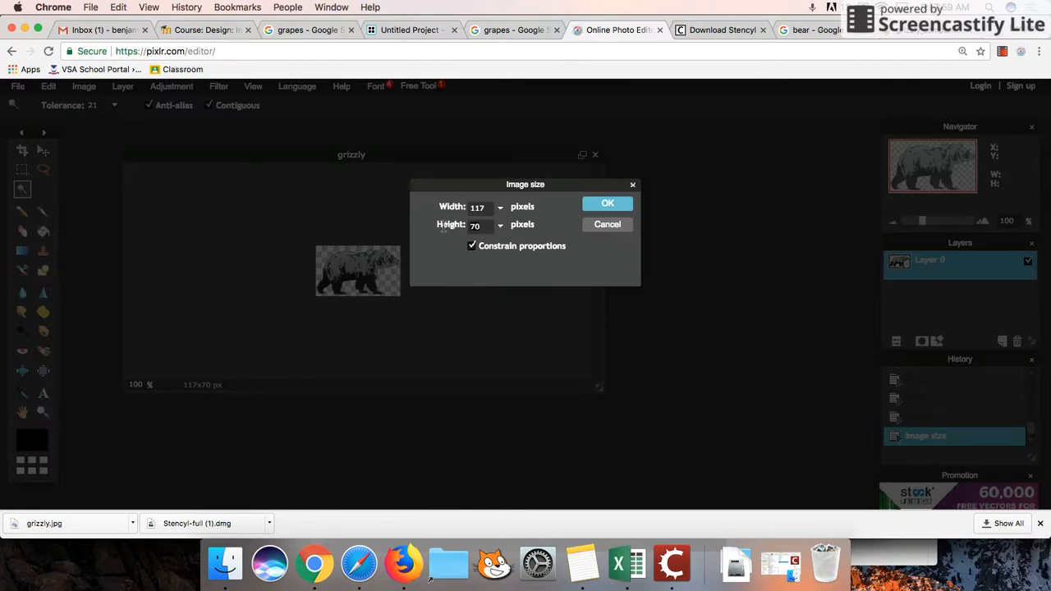
pyautogui.write('100')
pyautogui.press('Return')
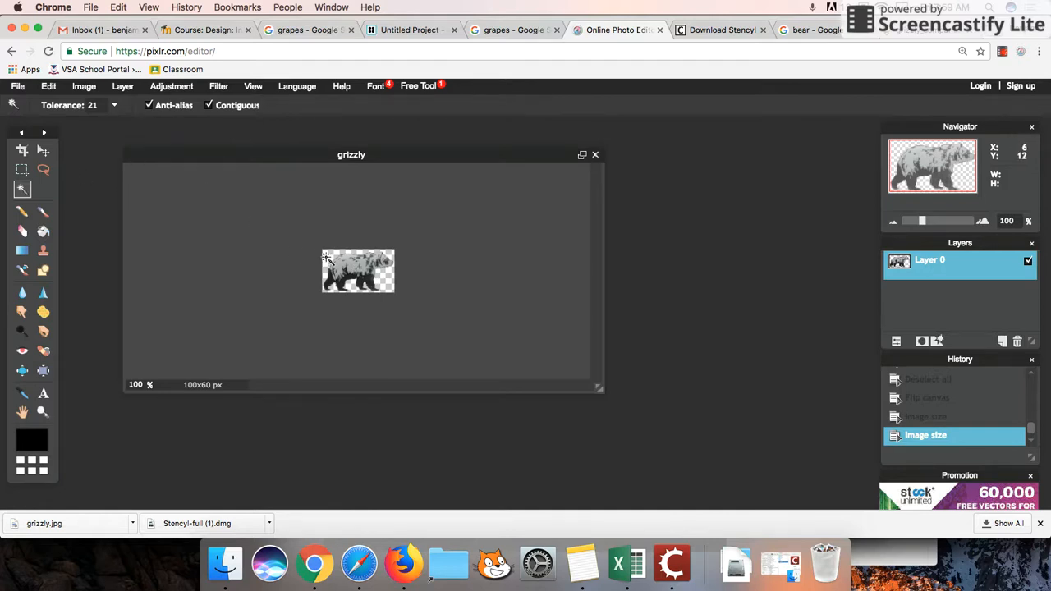
# Step: Save the bear image to the Desktop as "grizzly" in PNG (Transparent, full quality) format
pyautogui.click(18, 85)
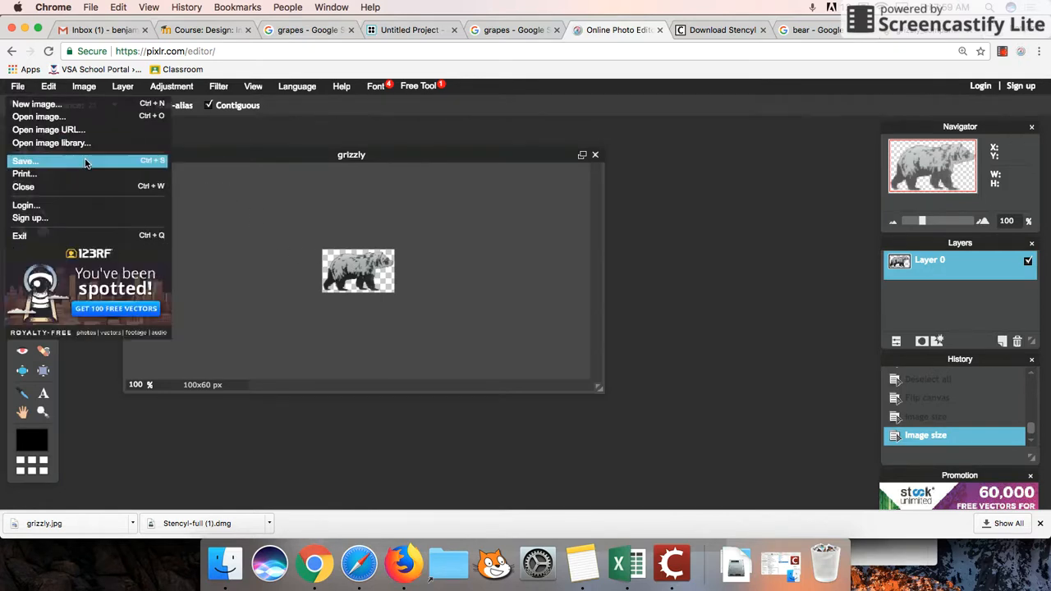
pyautogui.click(86, 161)
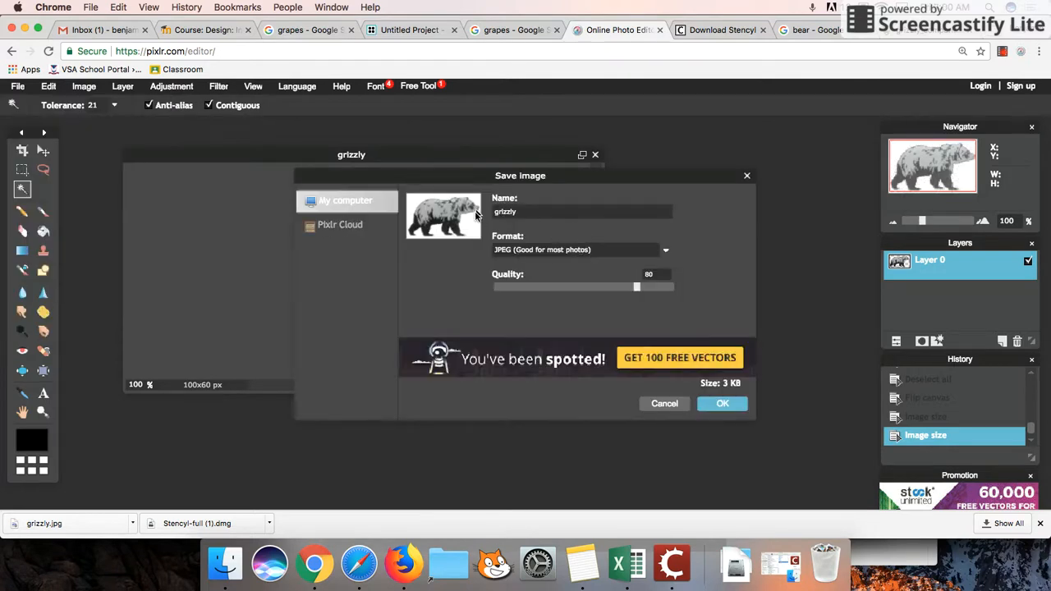
pyautogui.click(666, 254)
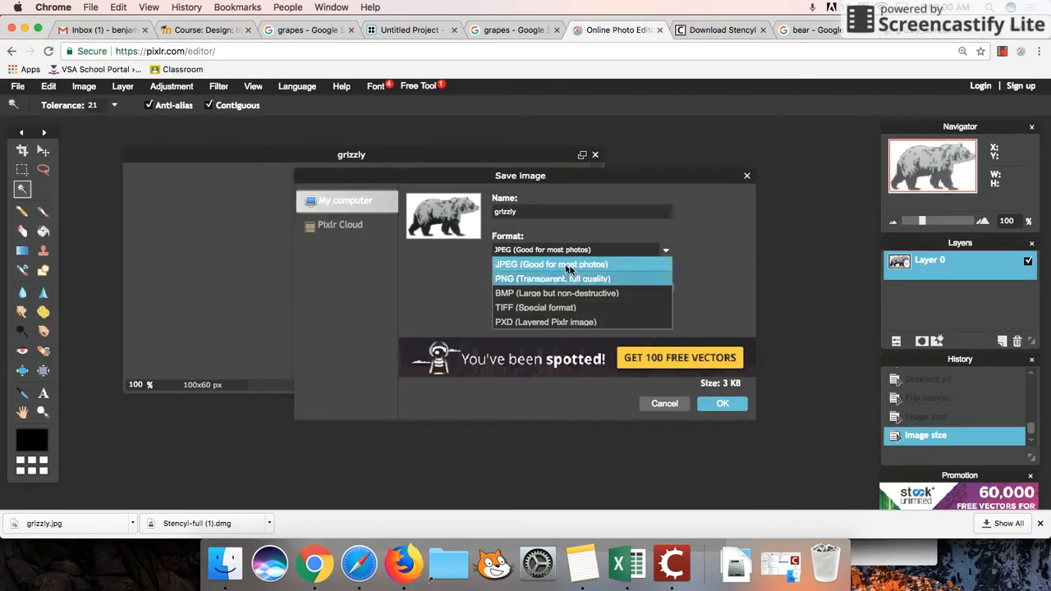
pyautogui.click(506, 279)
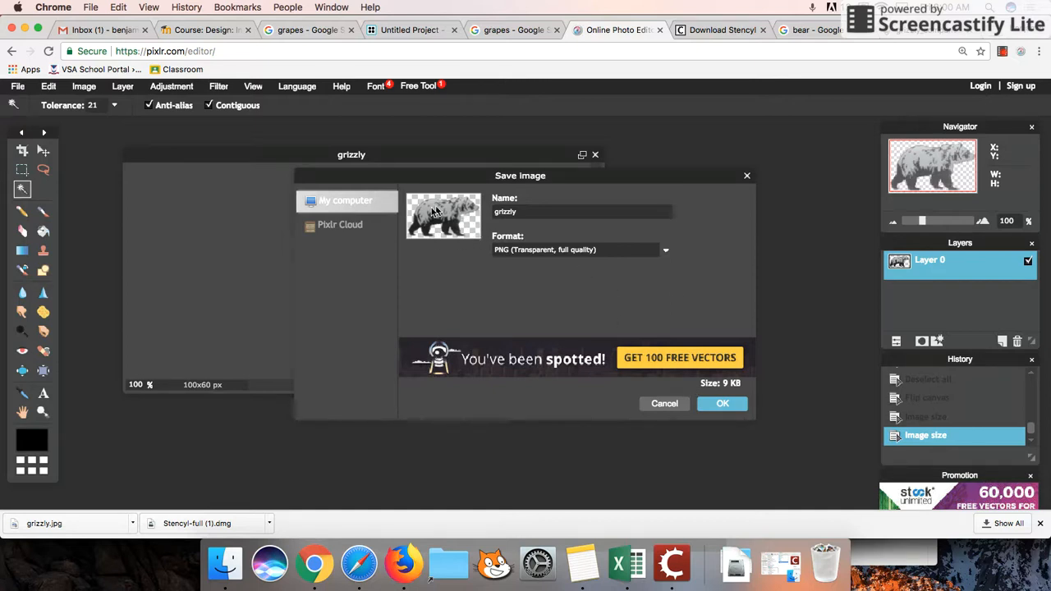
pyautogui.click(636, 253)
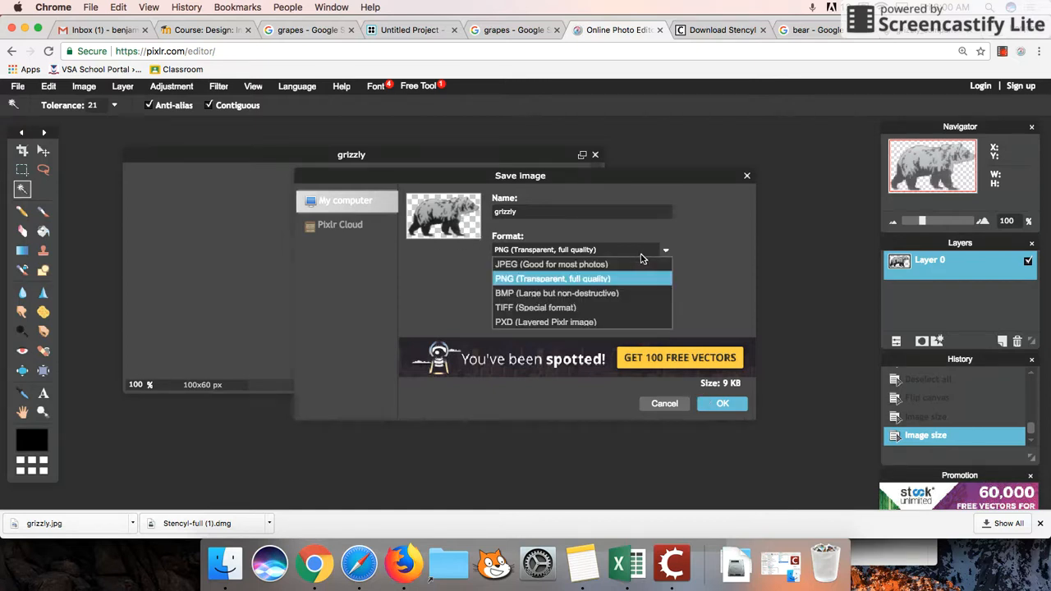
pyautogui.click(641, 263)
pyautogui.click(564, 249)
pyautogui.click(571, 279)
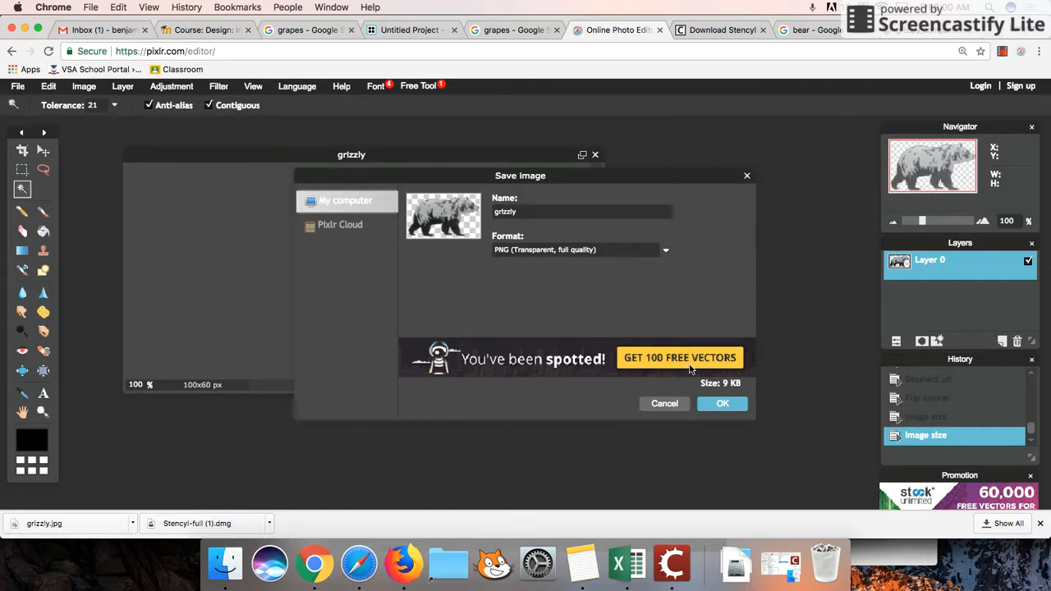
pyautogui.click(719, 404)
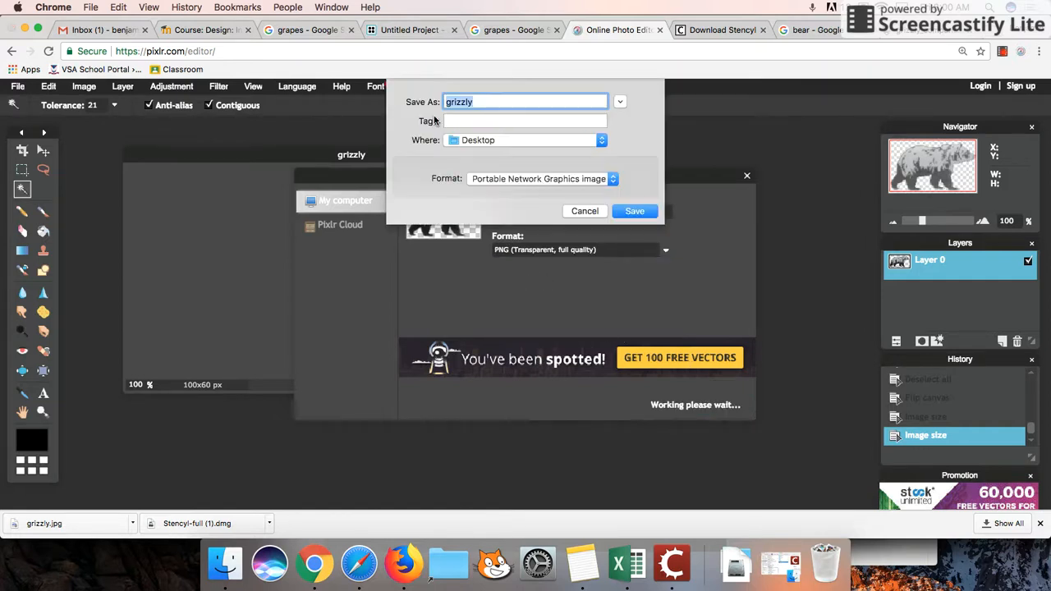
pyautogui.click(622, 210)
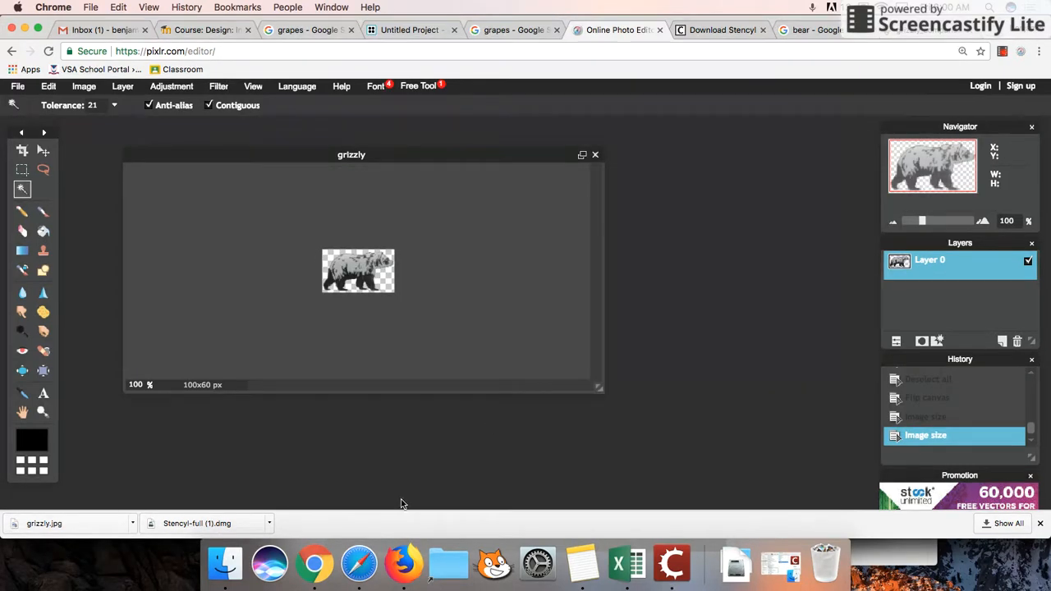
# Step: Switch to Stencyl, create an actor type named "grizzly" and add an animation to it
pyautogui.click(671, 563)
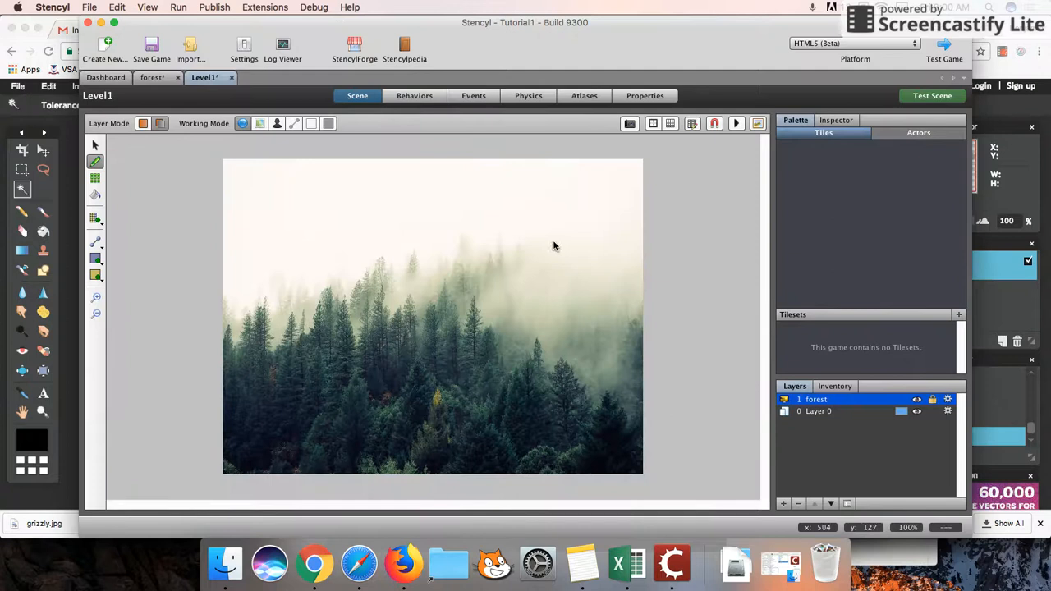
pyautogui.click(98, 79)
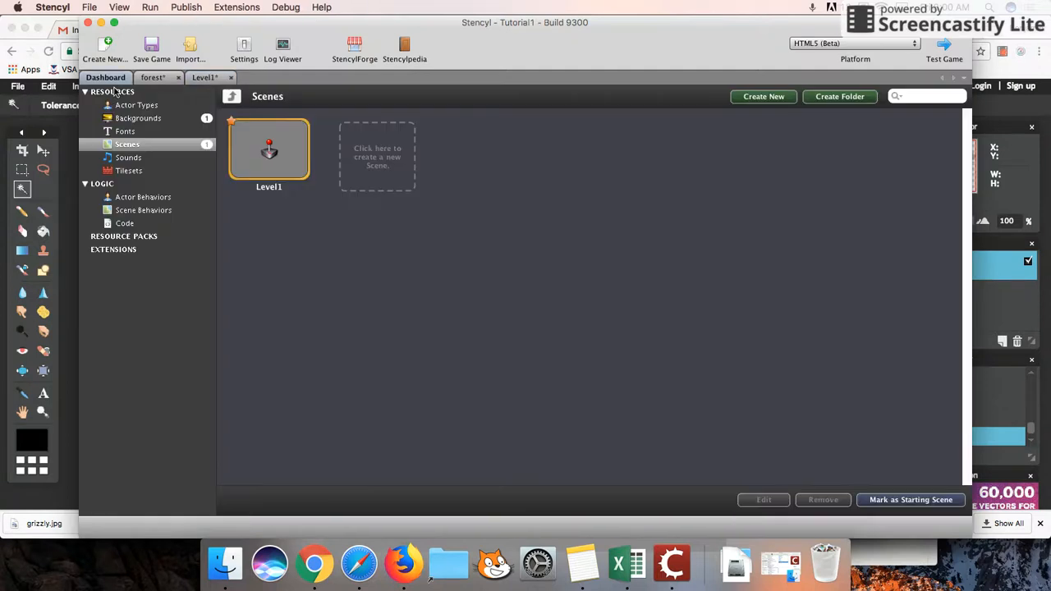
pyautogui.click(148, 107)
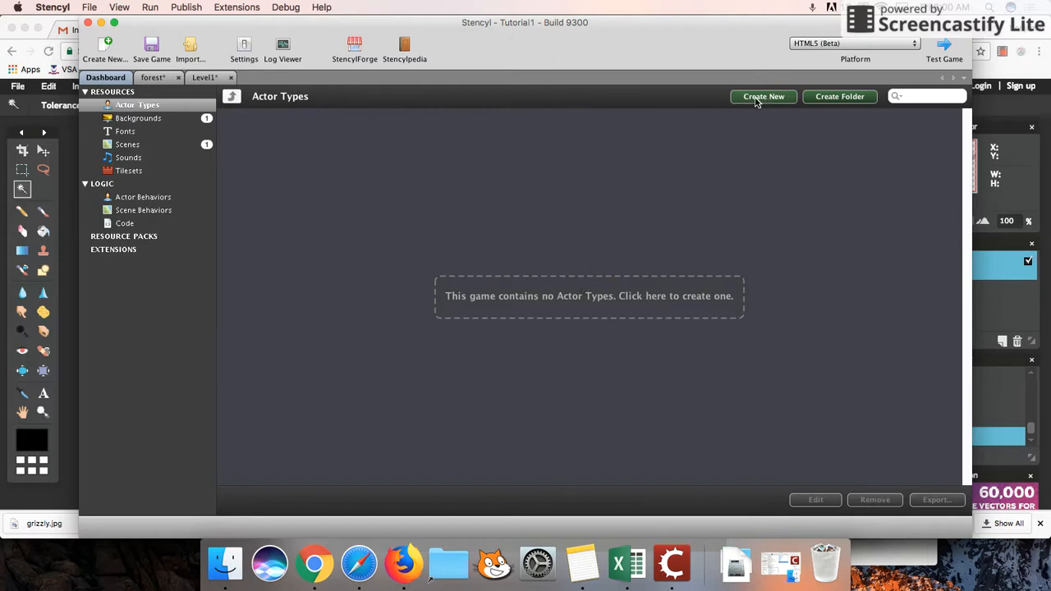
pyautogui.click(597, 304)
pyautogui.write('g')
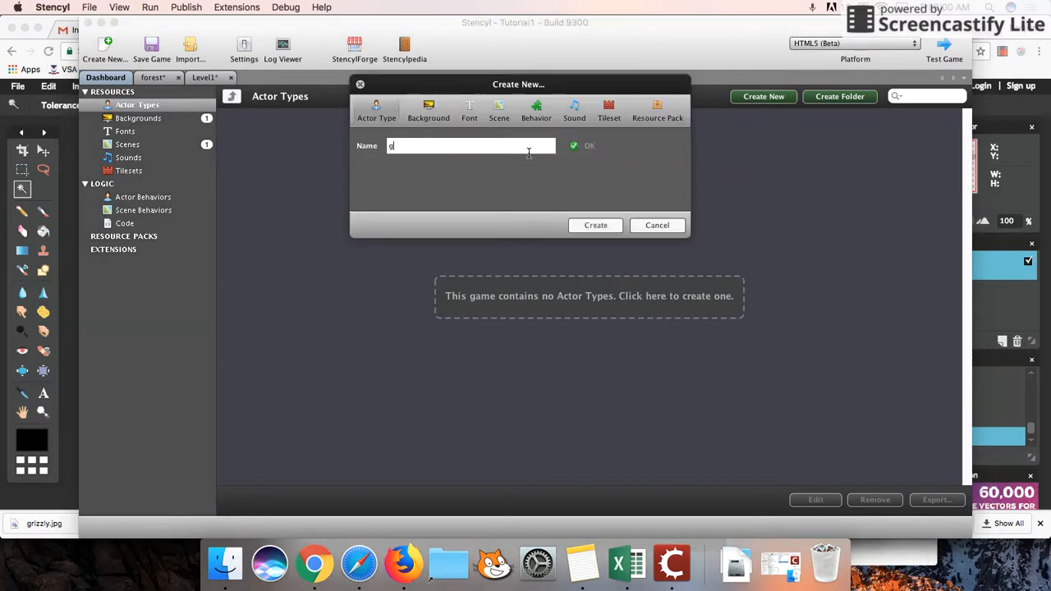
pyautogui.write('rizzly')
pyautogui.press('Return')
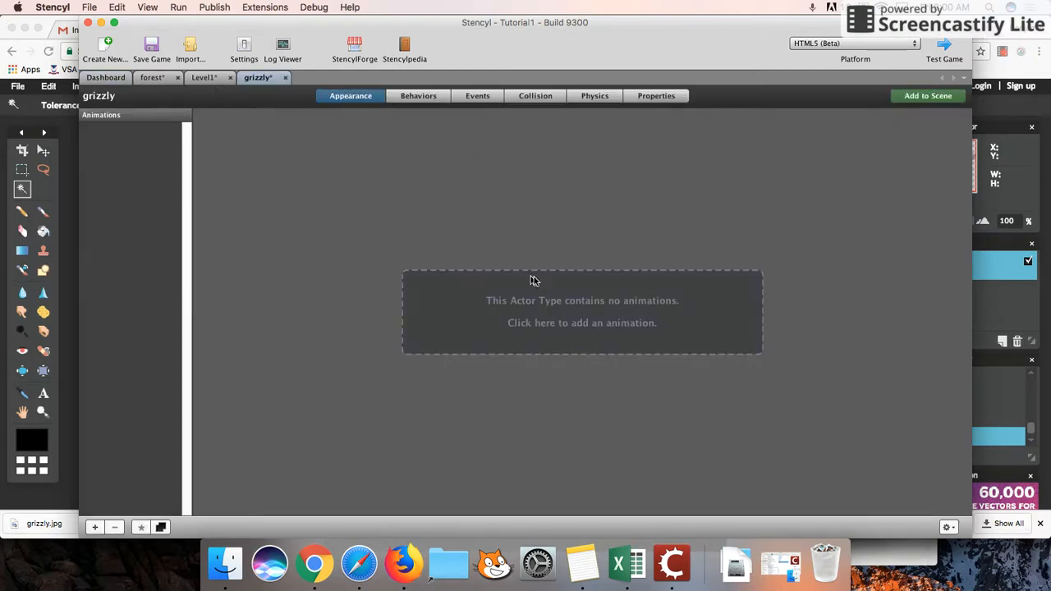
pyautogui.click(582, 320)
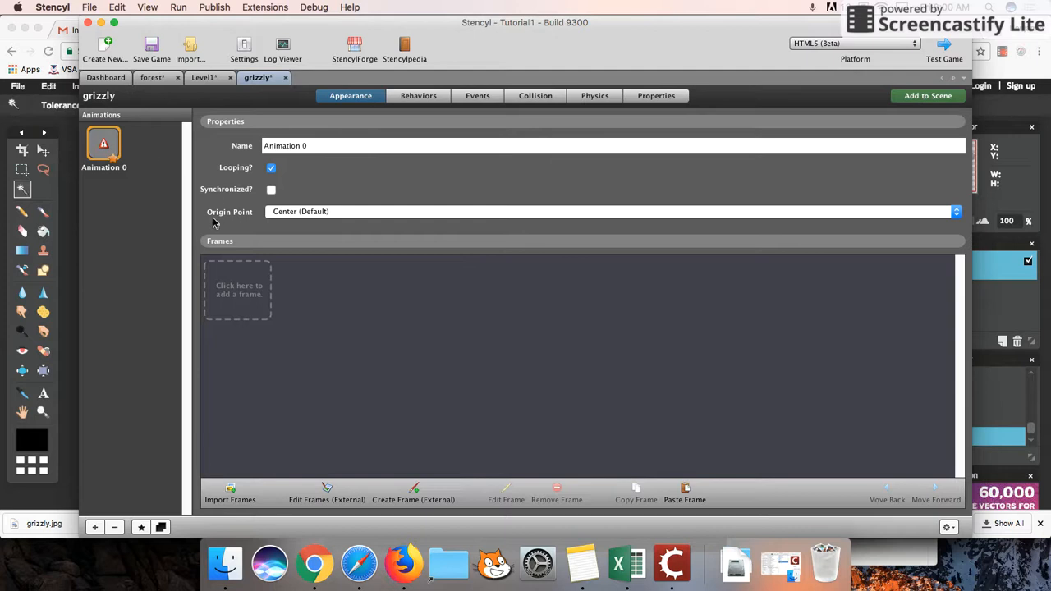
# Step: Import grizzly.png from the Desktop at 1x scale as the first frame of the grizzly actor's Animation 0
pyautogui.click(240, 288)
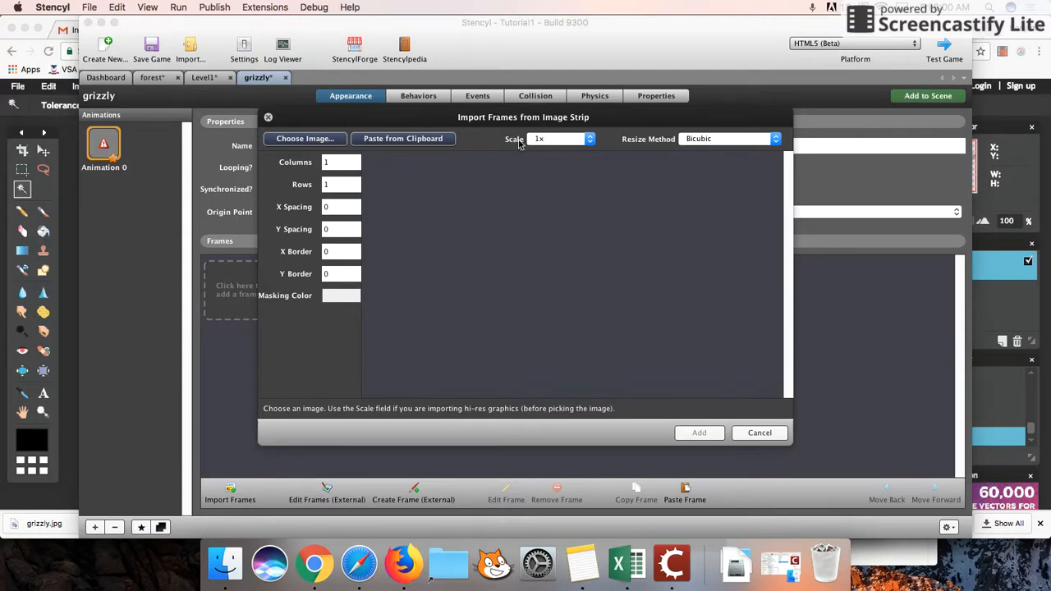
pyautogui.click(572, 148)
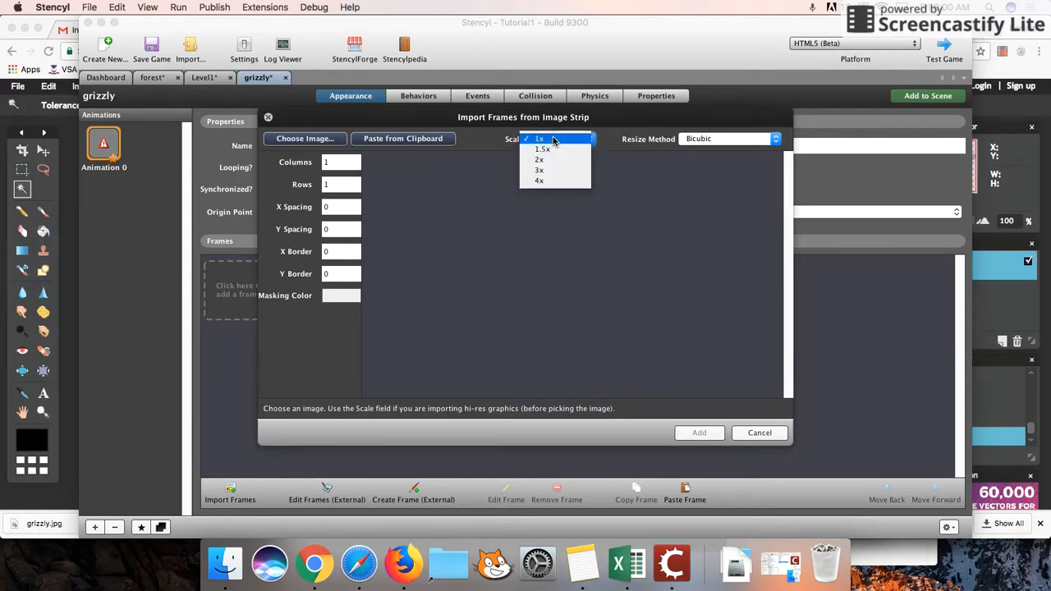
pyautogui.click(541, 139)
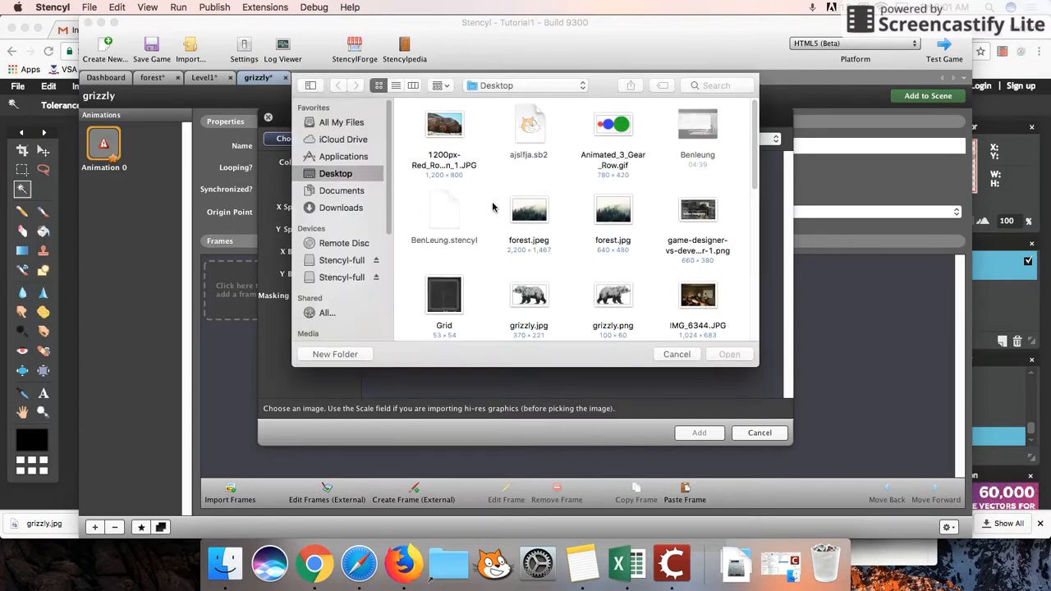
pyautogui.scroll(-2, 550, 232)
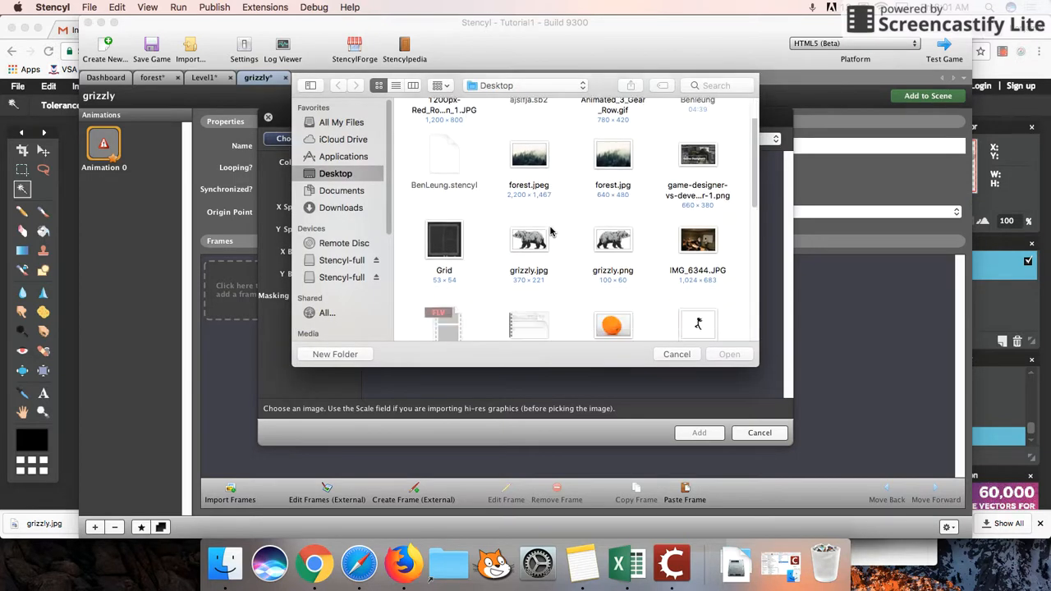
pyautogui.click(615, 241)
pyautogui.click(729, 358)
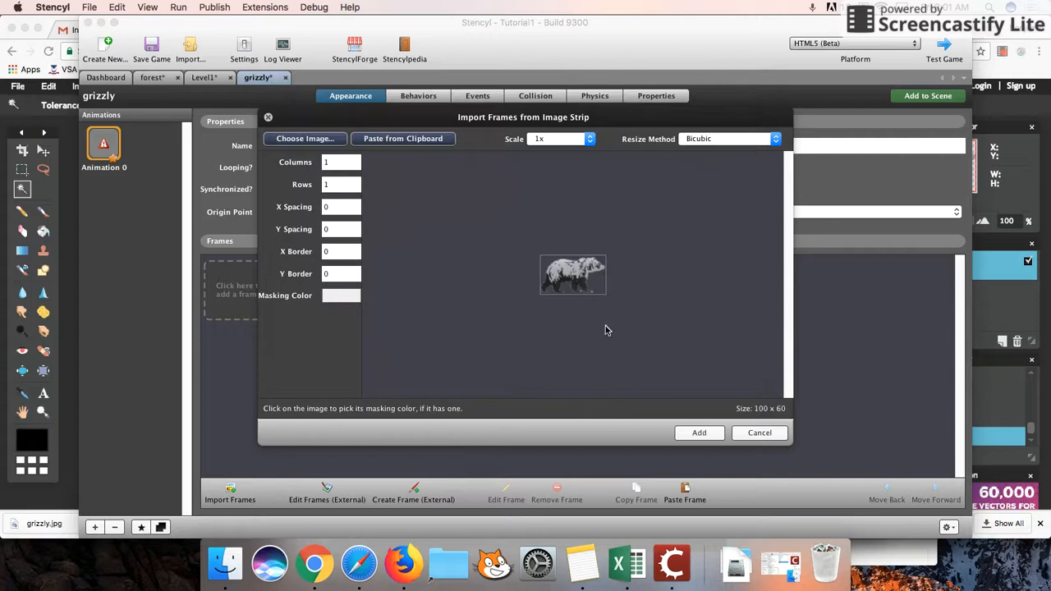
pyautogui.click(698, 432)
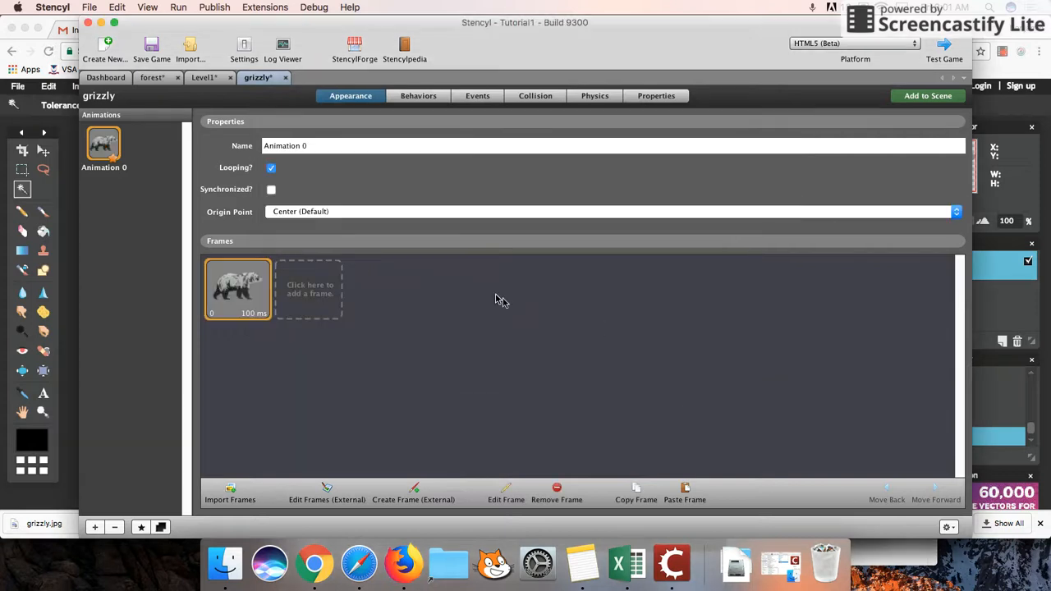
# Step: Open the Level1 scene and try to place the grizzly actor in it while the forest layer is selected
pyautogui.click(212, 79)
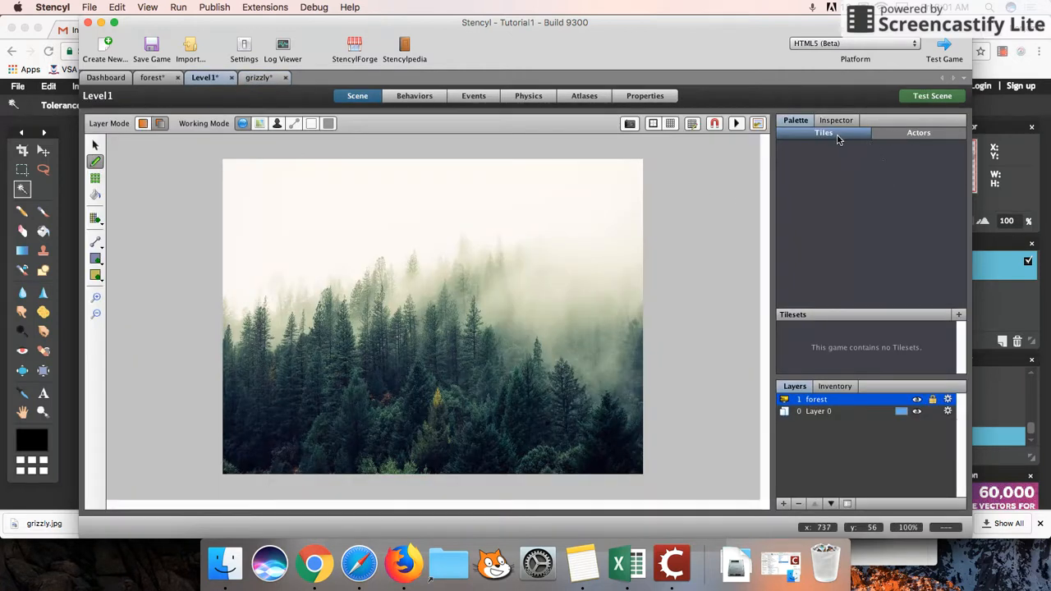
pyautogui.click(911, 134)
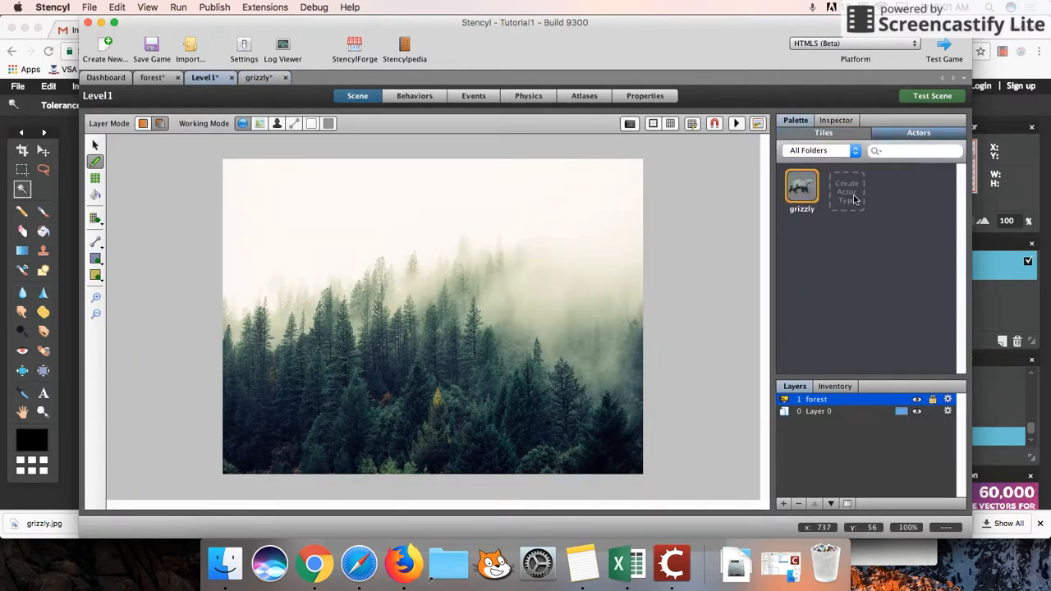
pyautogui.click(802, 188)
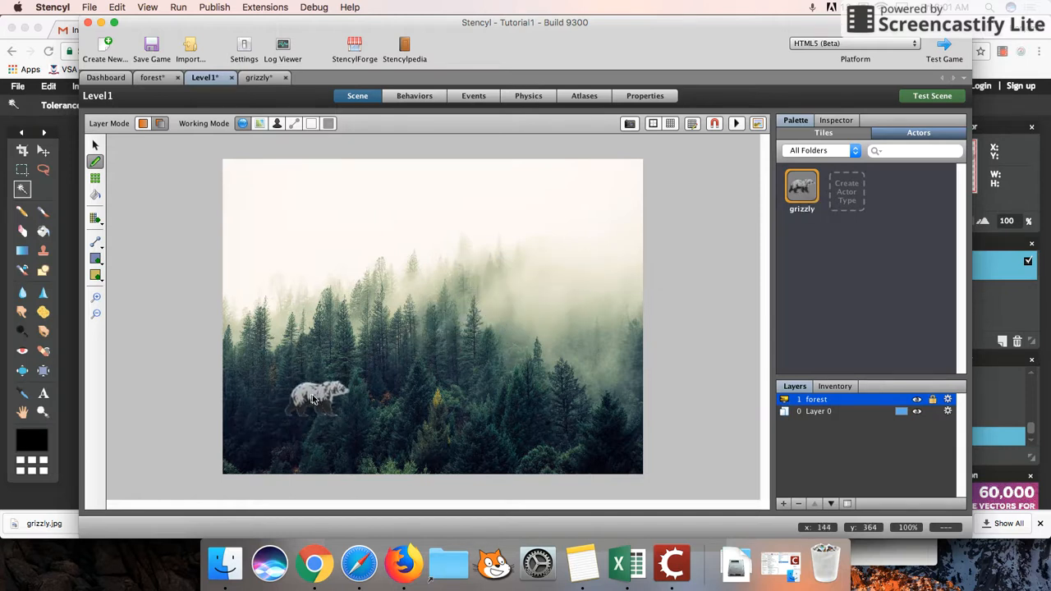
pyautogui.click(394, 275)
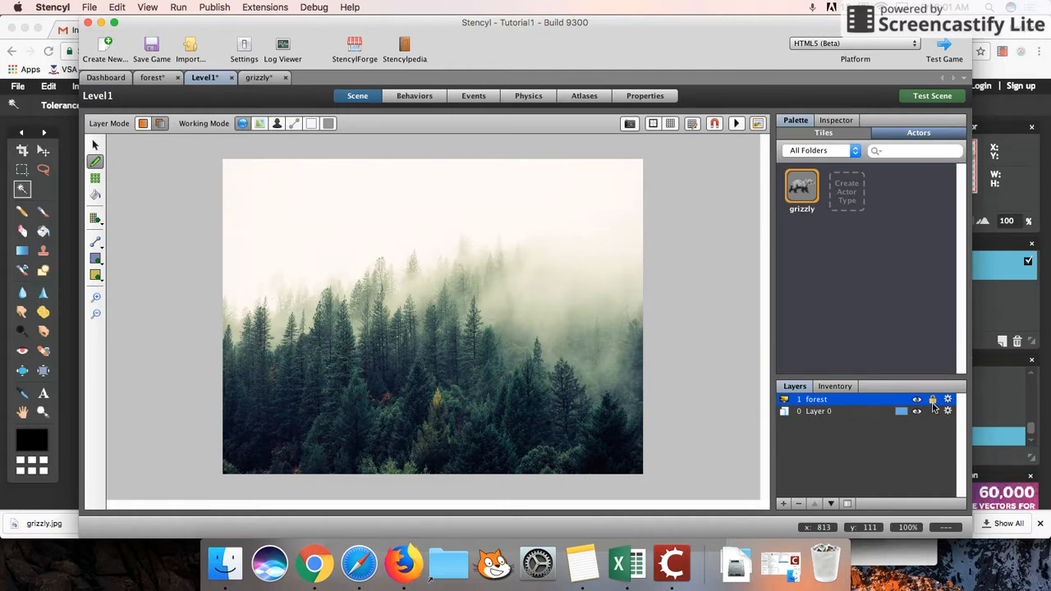
# Step: Move Layer 0 above the forest layer and place a grizzly among the trees near the scene's lower-left corner
pyautogui.click(845, 414)
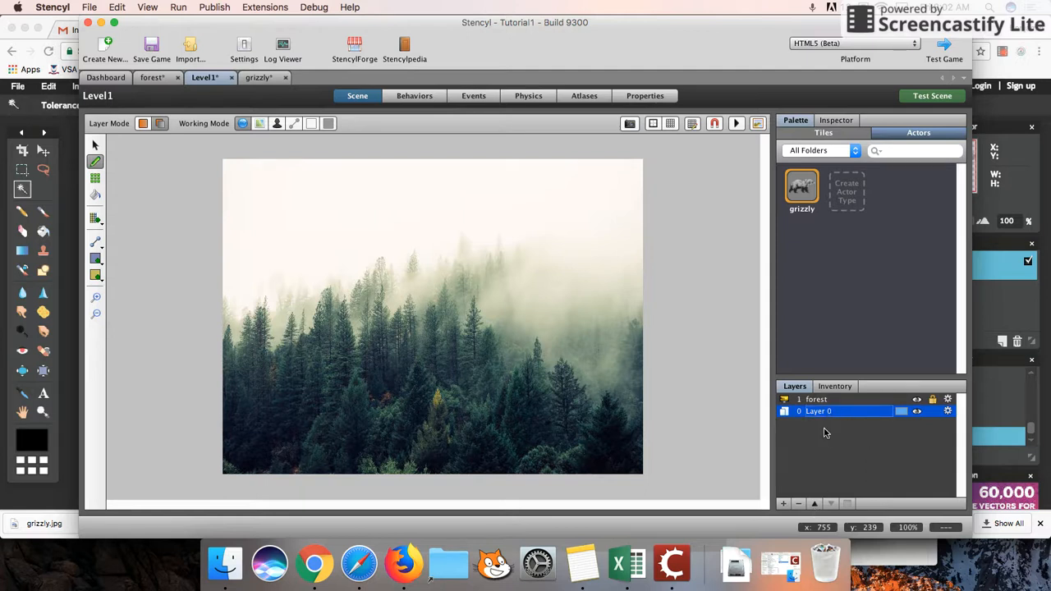
pyautogui.click(815, 505)
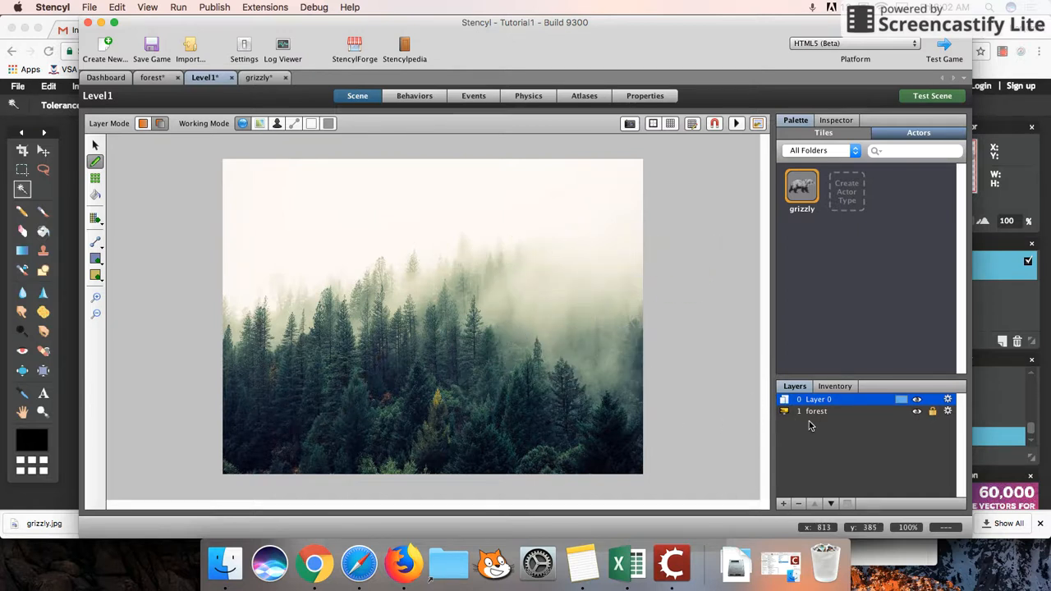
pyautogui.click(267, 368)
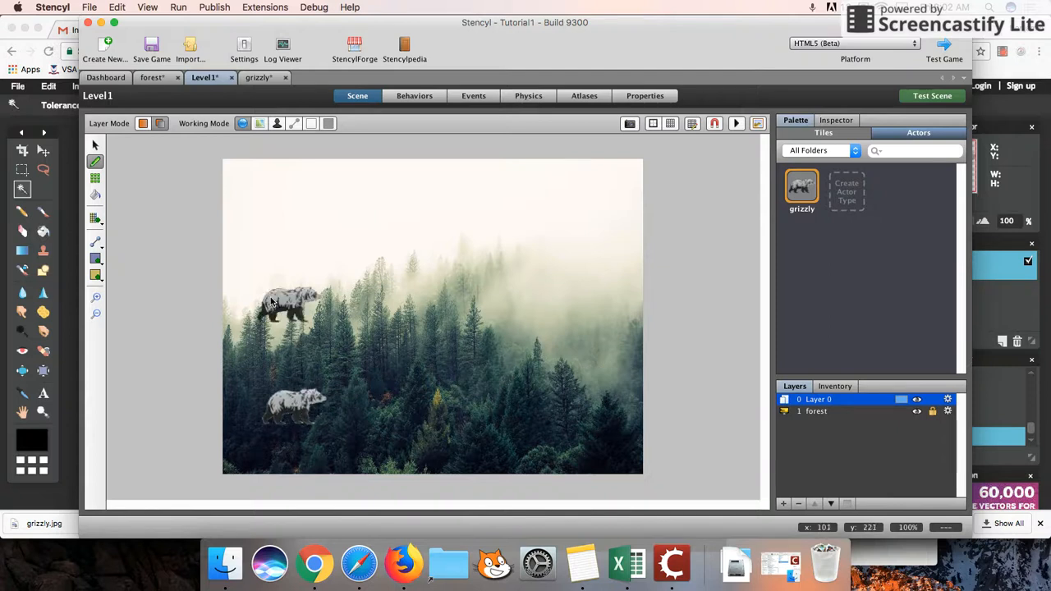
# Step: Place five more grizzly actors along the treeline in the middle of the scene
pyautogui.click(394, 307)
pyautogui.click(444, 266)
pyautogui.click(498, 328)
pyautogui.click(502, 371)
pyautogui.click(496, 295)
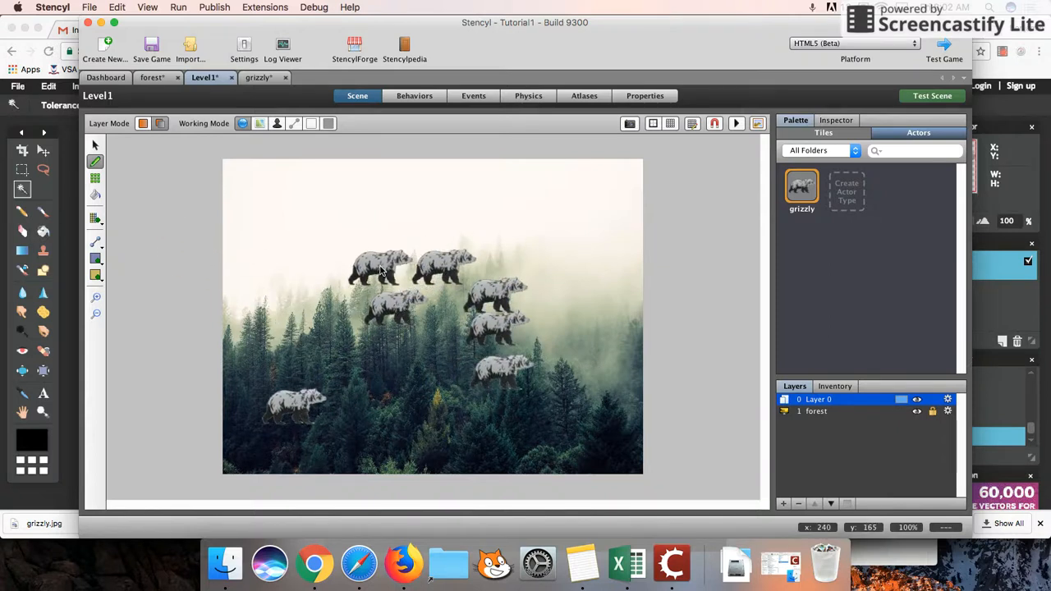
# Step: Select the extra grizzlies in the middle of the scene and delete them, keeping the one at the lower left
pyautogui.click(94, 145)
pyautogui.moveTo(279, 190); pyautogui.dragTo(536, 364)
pyautogui.press('Delete')
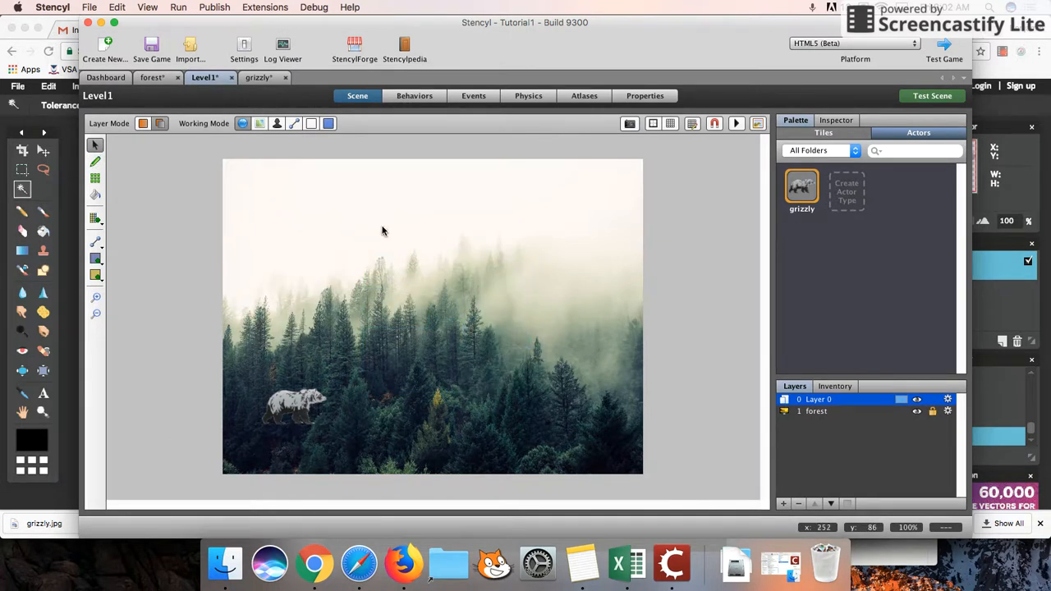